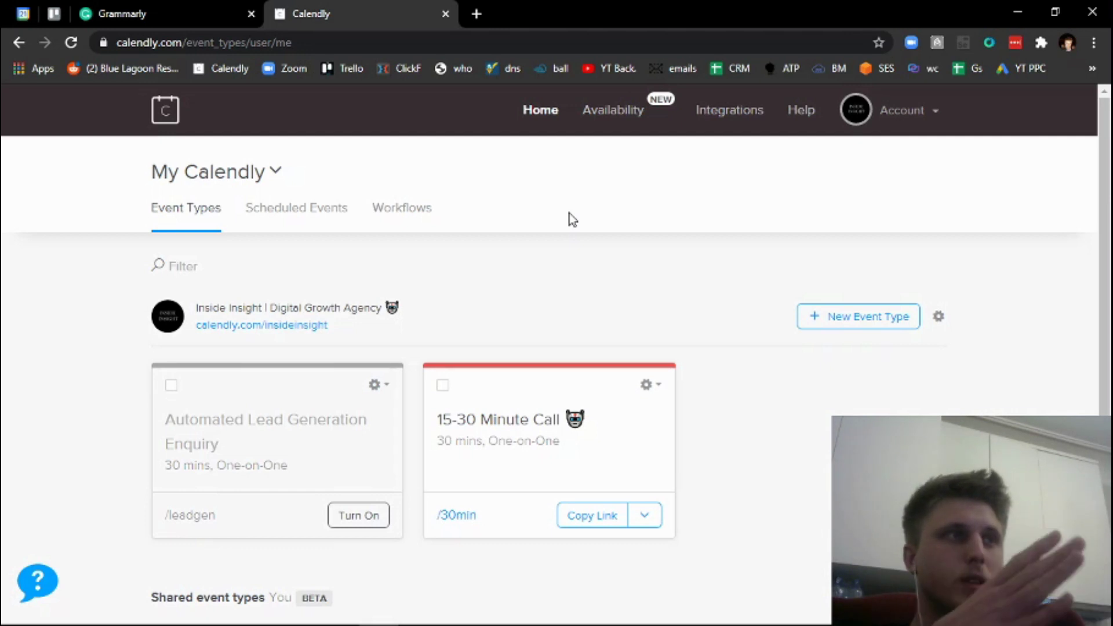
# Show the Grammarly draft and highlight the '(first name)' placeholder in its greeting
pyautogui.click(181, 8)
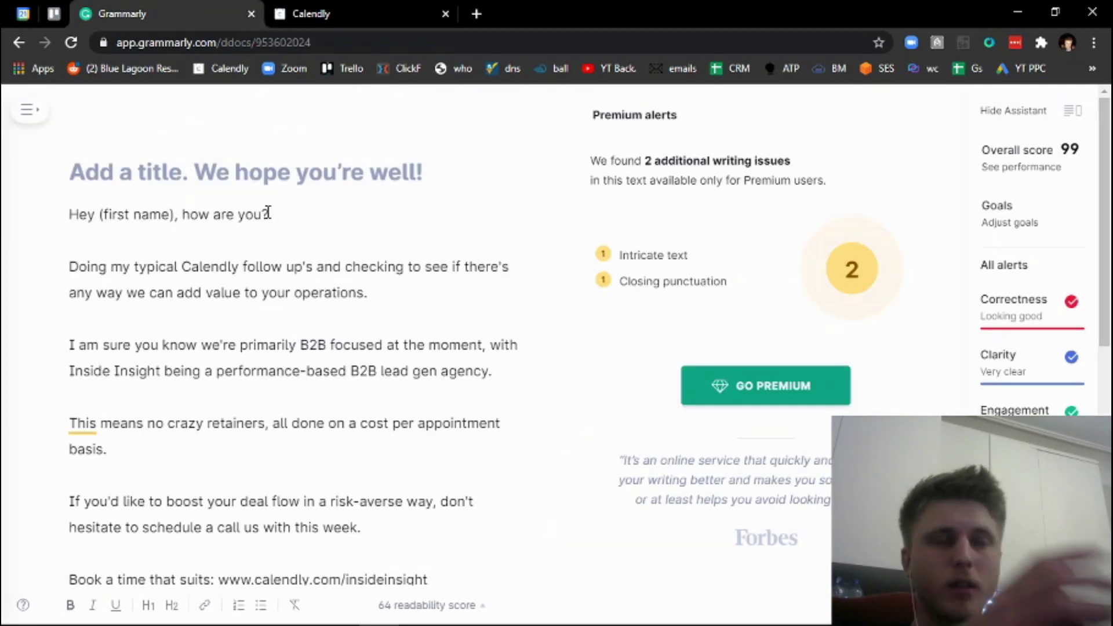
pyautogui.click(130, 229)
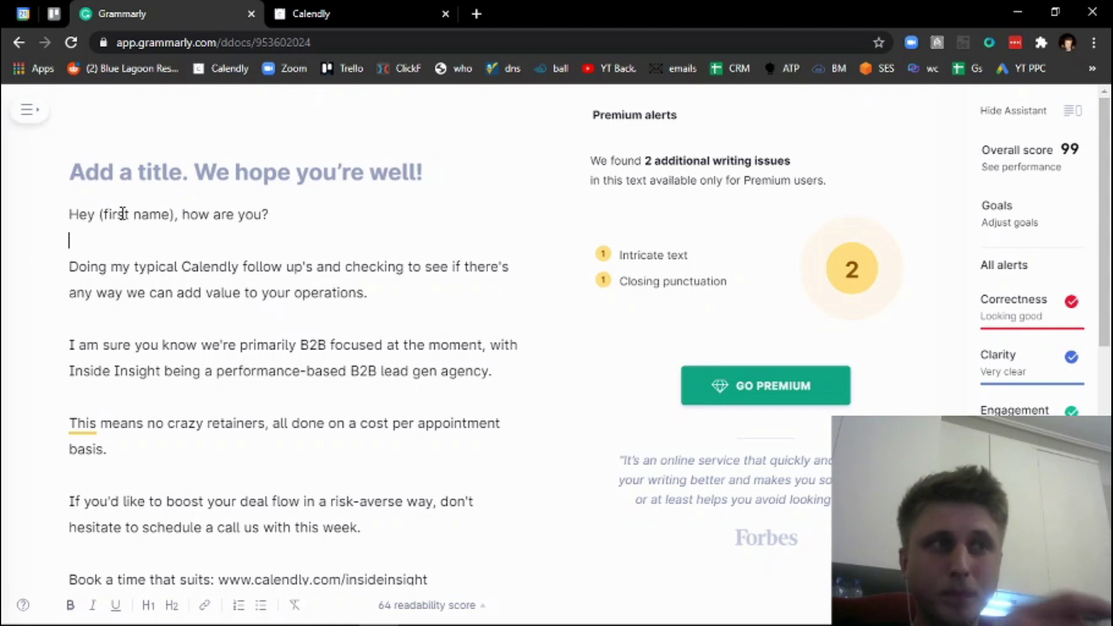
pyautogui.moveTo(98, 214); pyautogui.dragTo(177, 223)
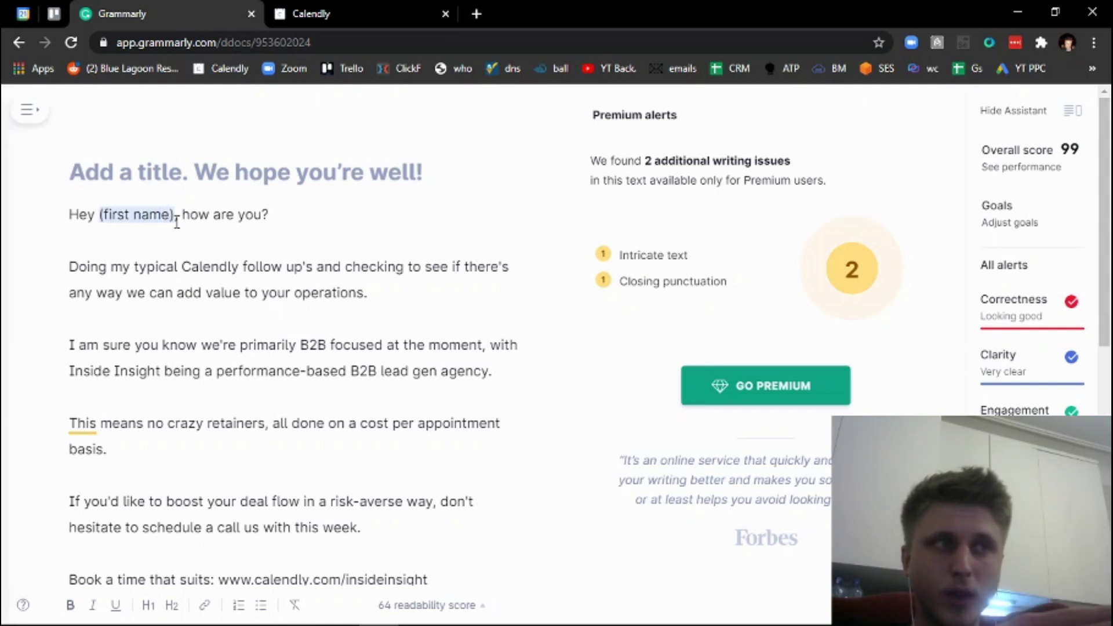
# Open calendly.com/insideinsight in a new tab and choose the 15-30 Minute Call
pyautogui.click(475, 11)
pyautogui.write('cal')
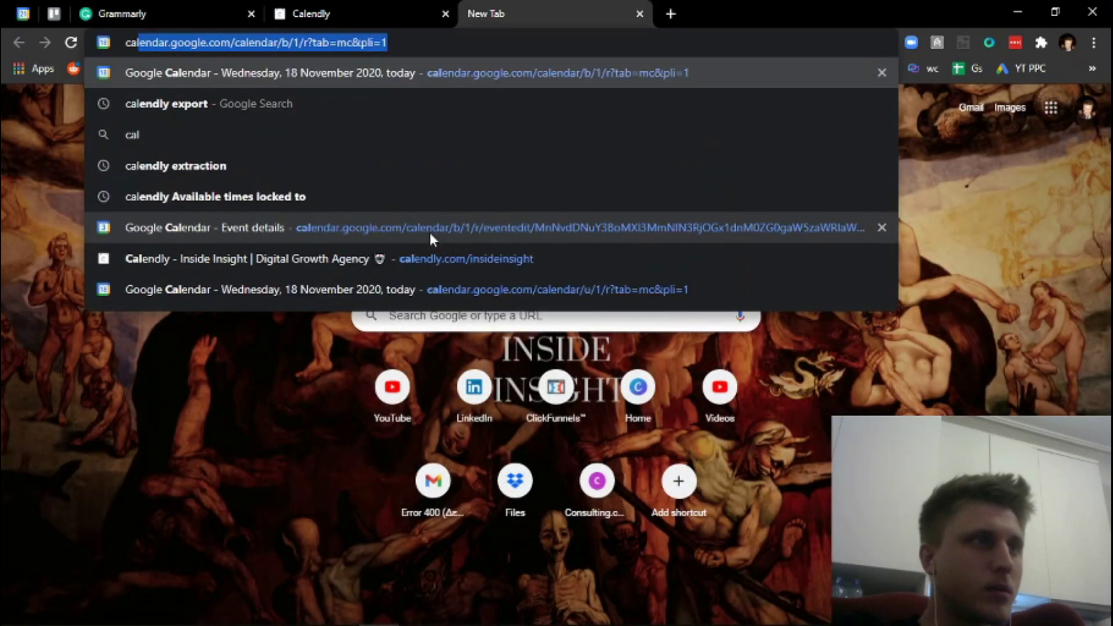
pyautogui.write('endly.com/insideinsight')
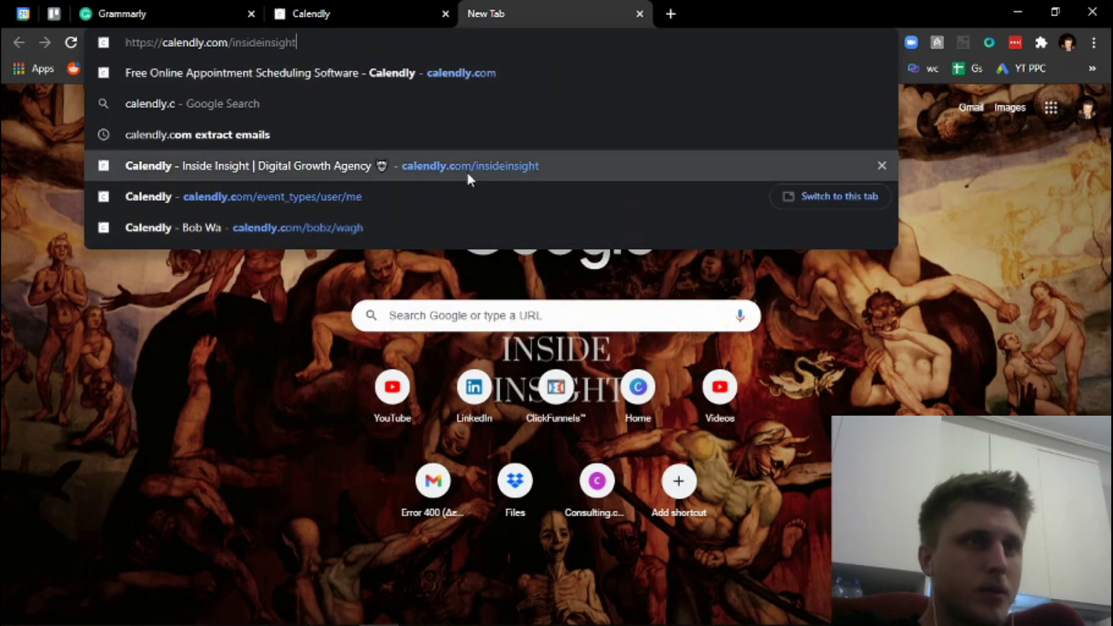
pyautogui.click(466, 168)
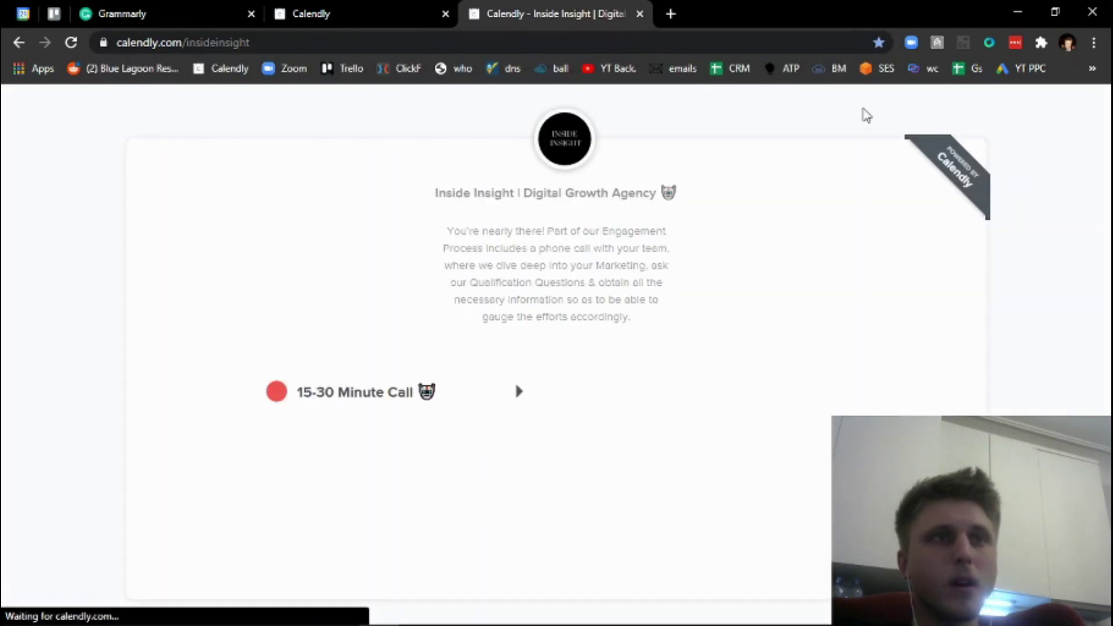
pyautogui.click(487, 407)
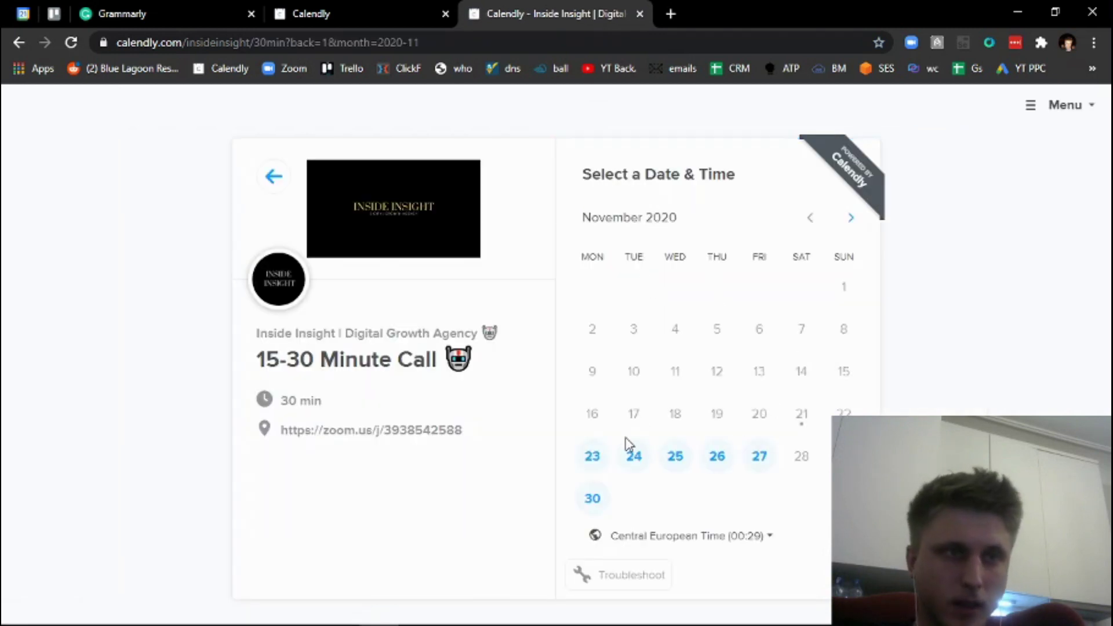
# Check the time zone settings, then select and confirm 24 November 2020 at 13:30
pyautogui.click(673, 537)
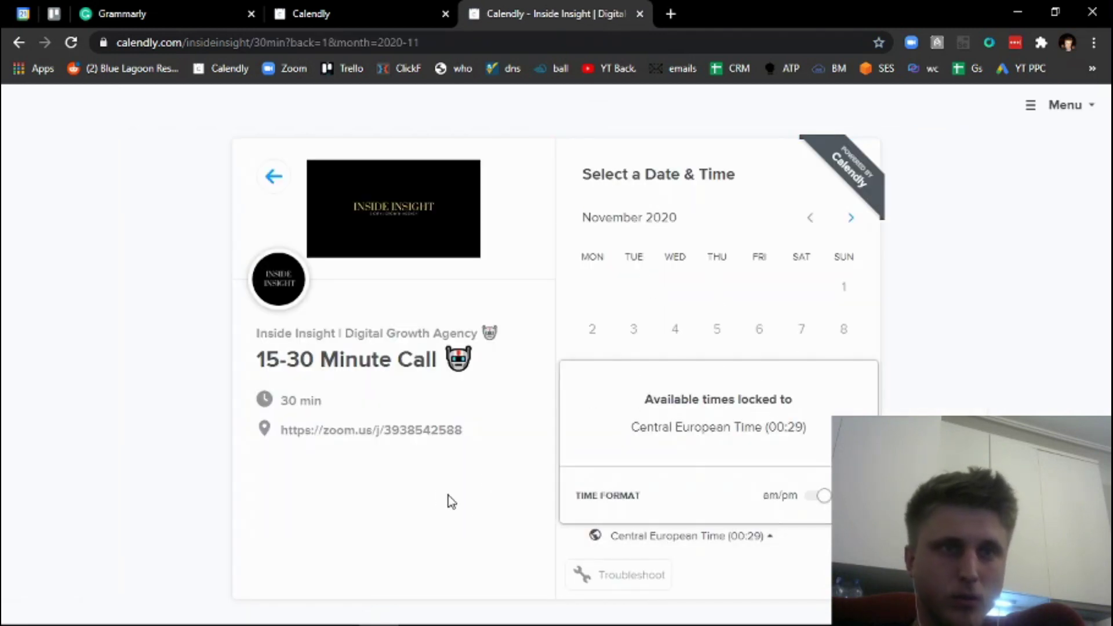
pyautogui.click(479, 508)
pyautogui.click(640, 458)
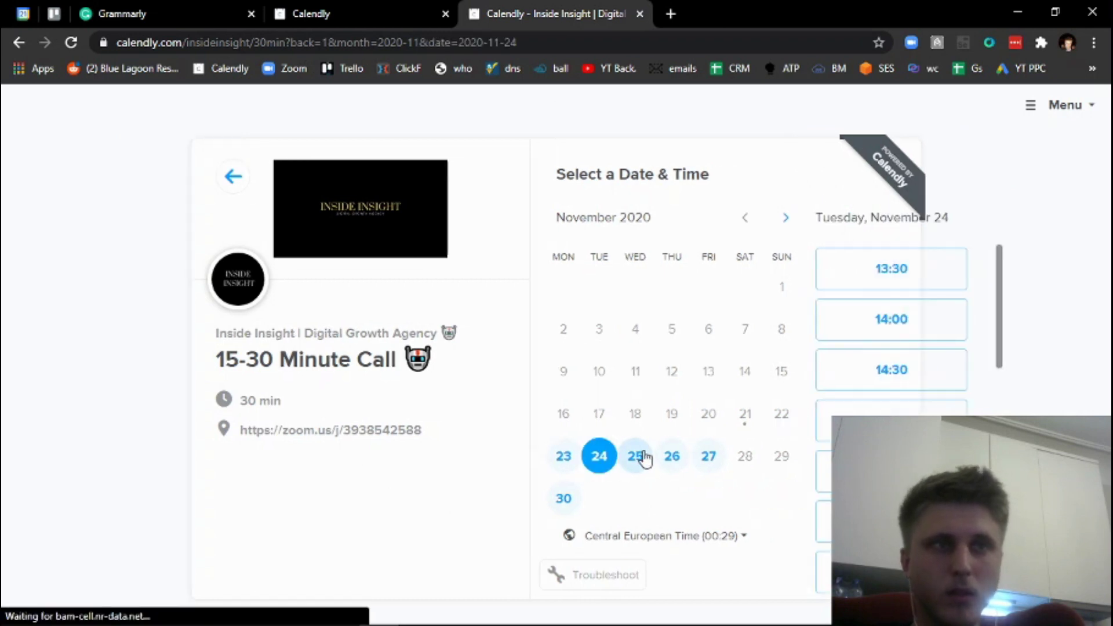
pyautogui.click(856, 272)
pyautogui.click(882, 272)
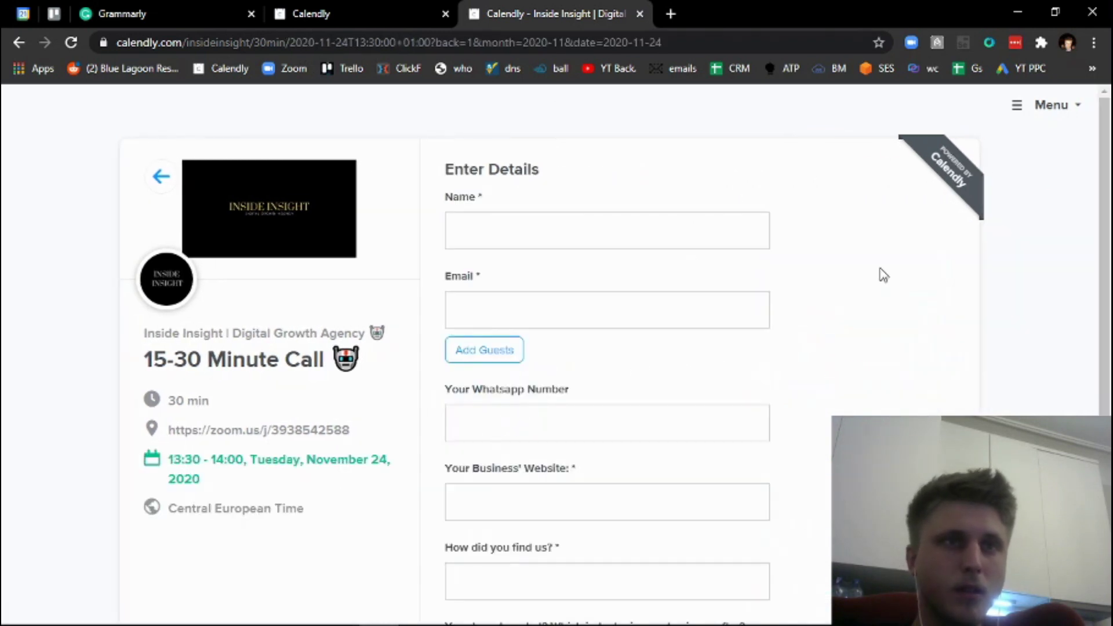
# Look over the booking details form, then return to the Grammarly draft
pyautogui.click(661, 223)
pyautogui.click(838, 212)
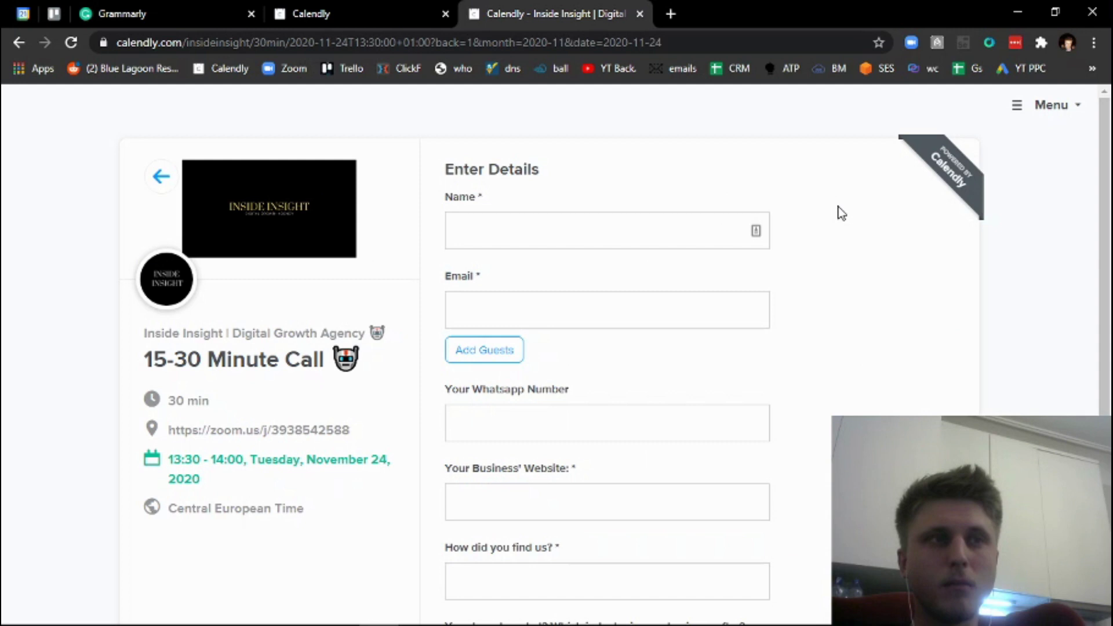
pyautogui.scroll(-2, 683, 410)
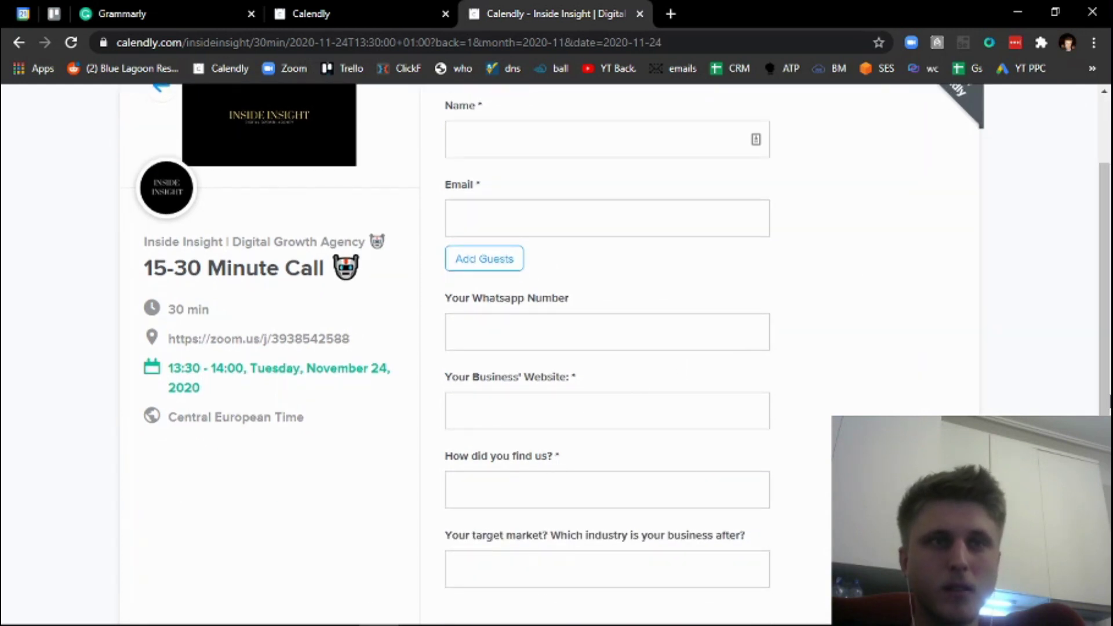
pyautogui.scroll(-1, 554, 489)
pyautogui.scroll(2, 969, 248)
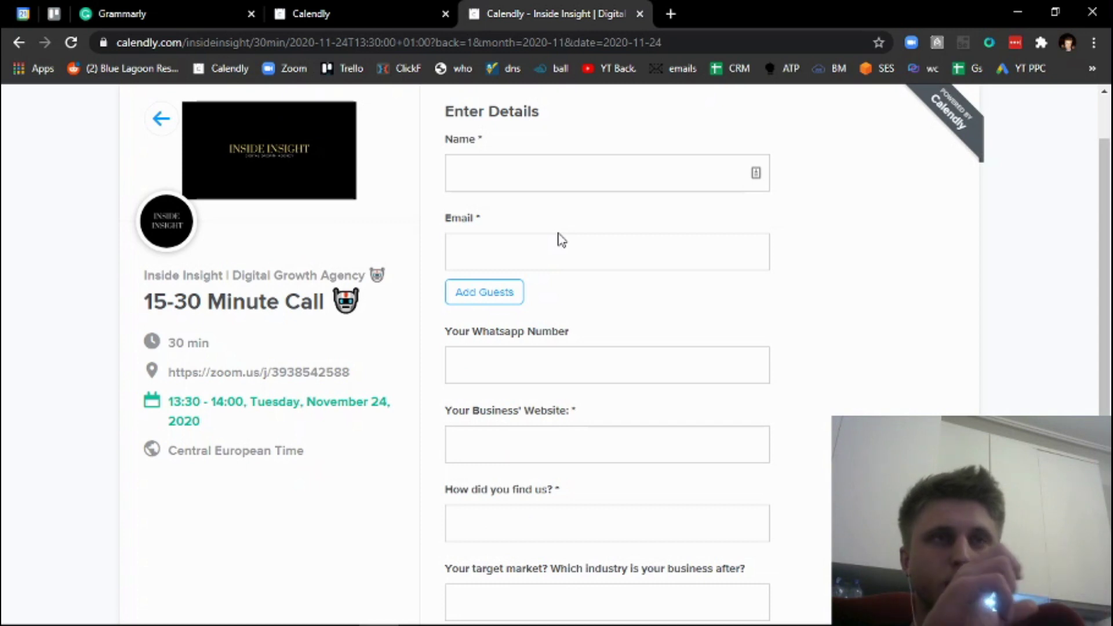
pyautogui.click(177, 8)
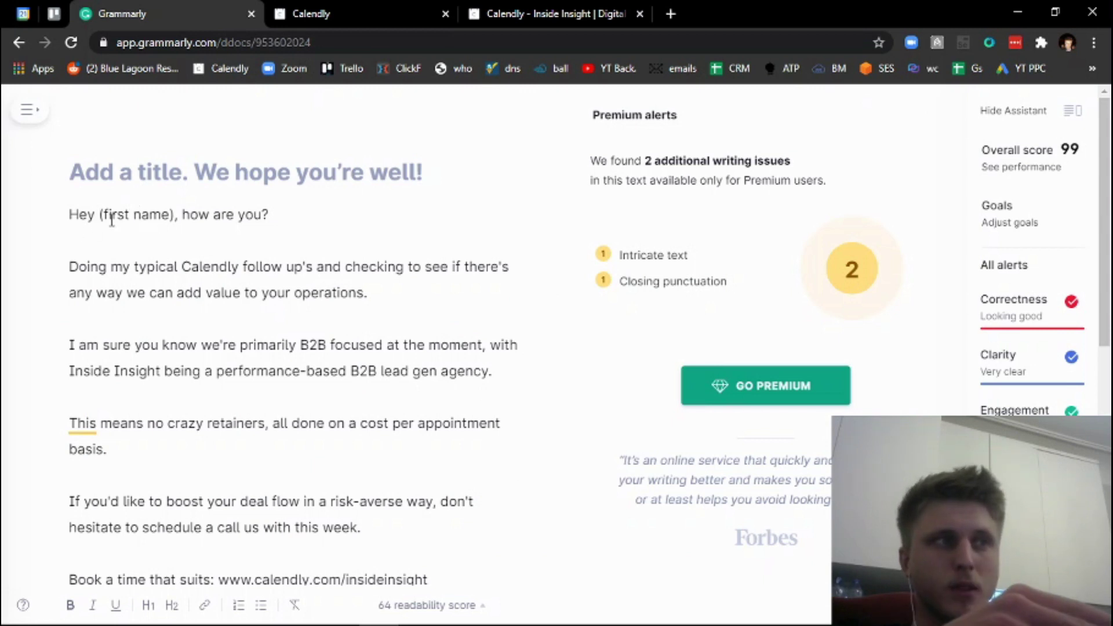
# Highlight the '(first name)' placeholder and the greeting line while reviewing the draft
pyautogui.moveTo(96, 215); pyautogui.dragTo(172, 216)
pyautogui.click(175, 216)
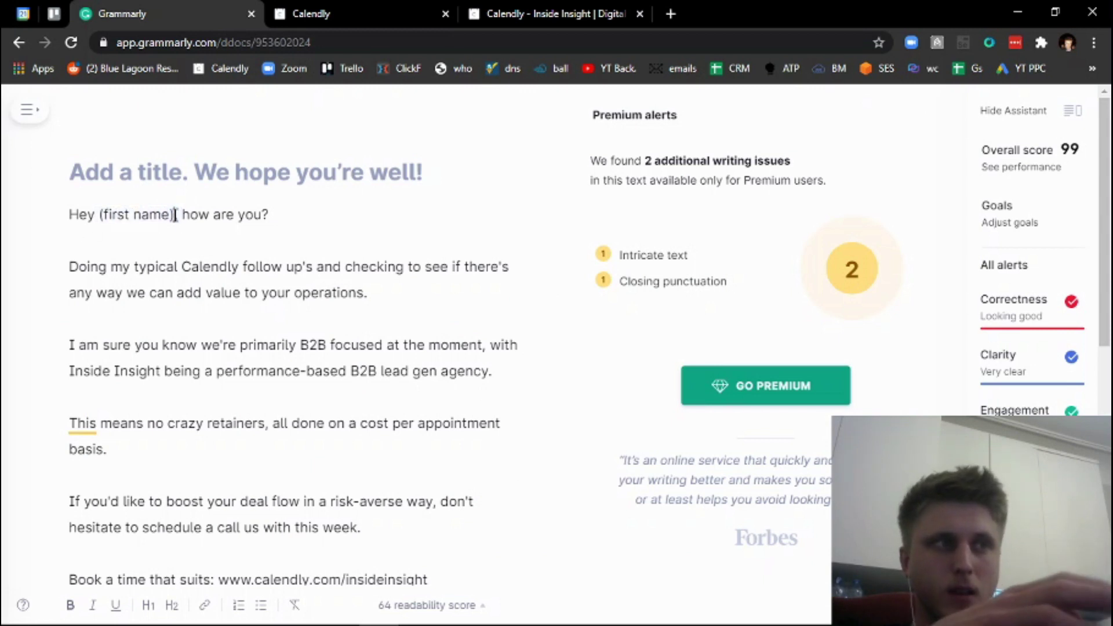
pyautogui.moveTo(78, 216); pyautogui.dragTo(249, 235)
pyautogui.click(177, 240)
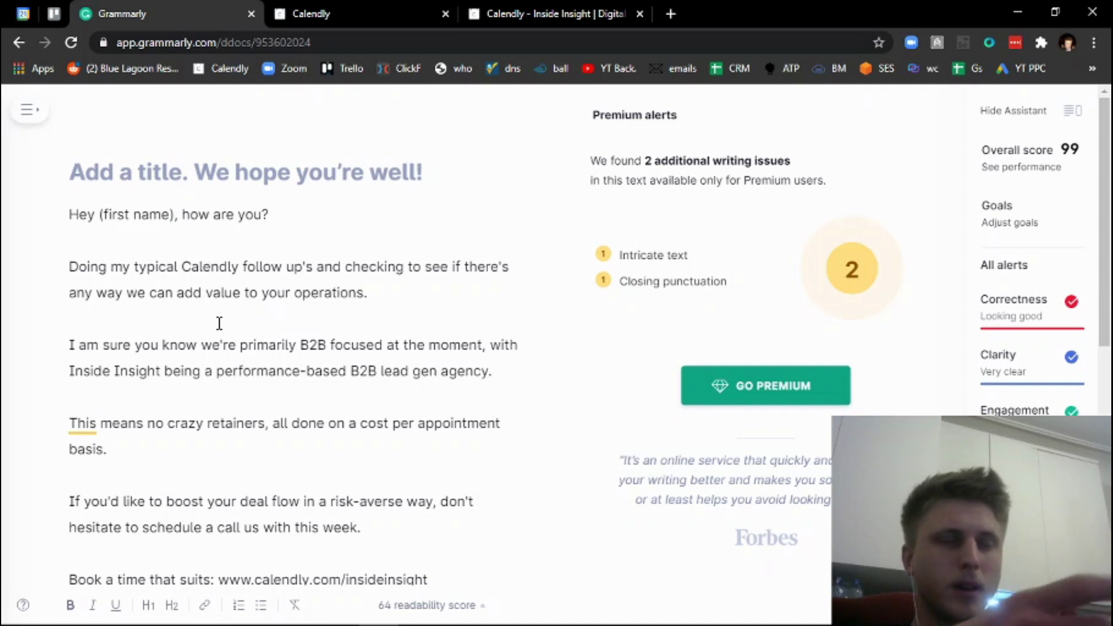
# Highlight the 'B2B lead gen agency' phrase, then return to the Calendly event types page
pyautogui.moveTo(329, 371); pyautogui.dragTo(463, 374)
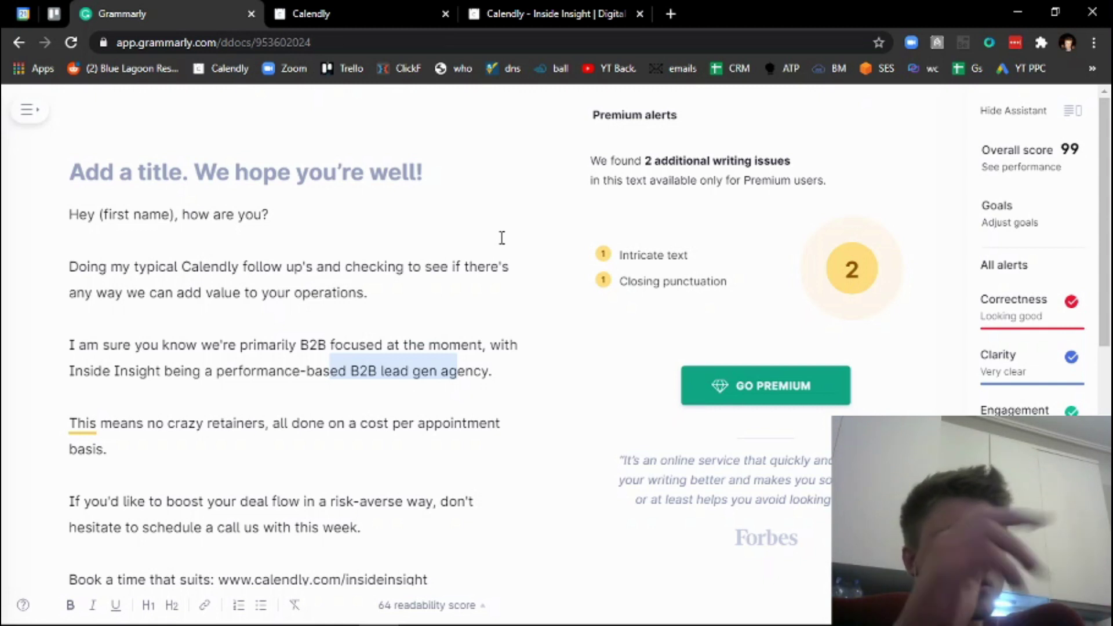
pyautogui.click(462, 178)
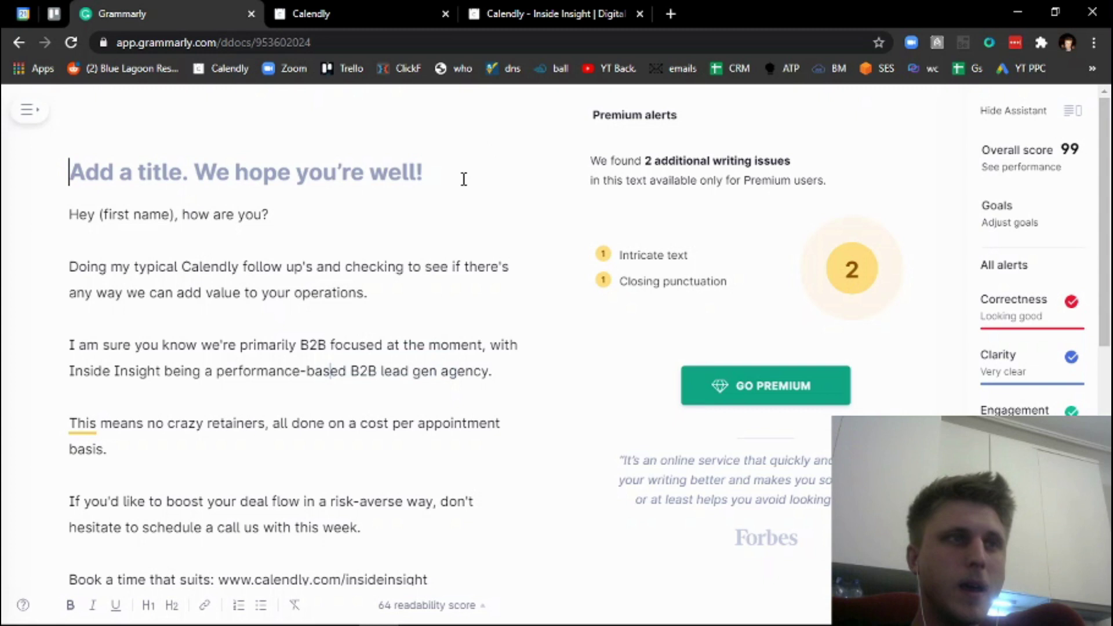
pyautogui.click(357, 7)
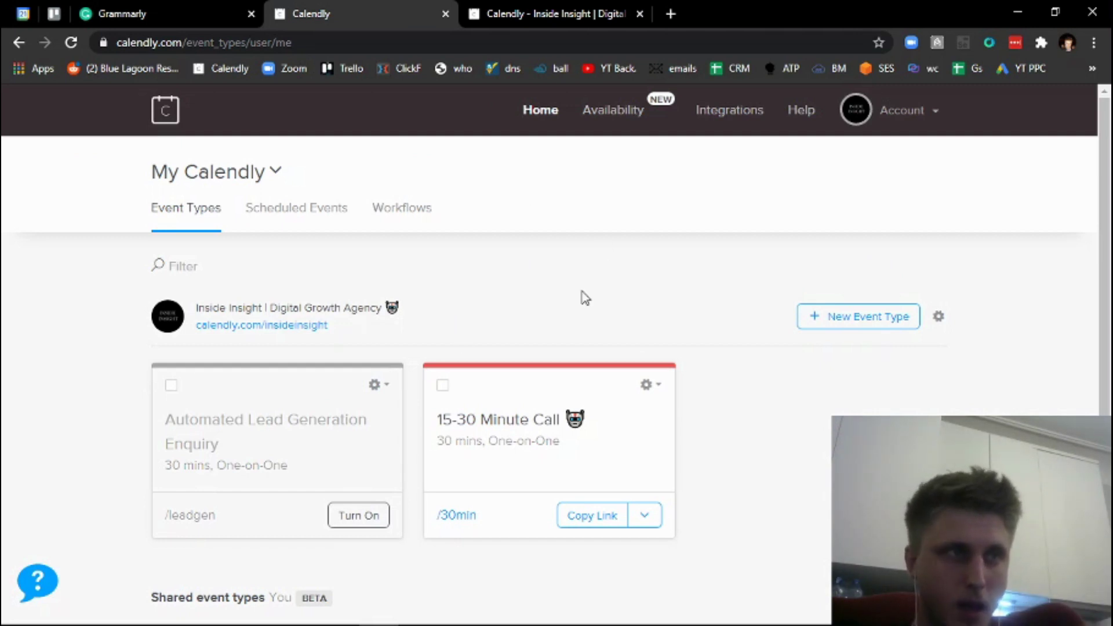
# Open the 15-30 Minute Call settings and return to the event types list, twice
pyautogui.click(592, 393)
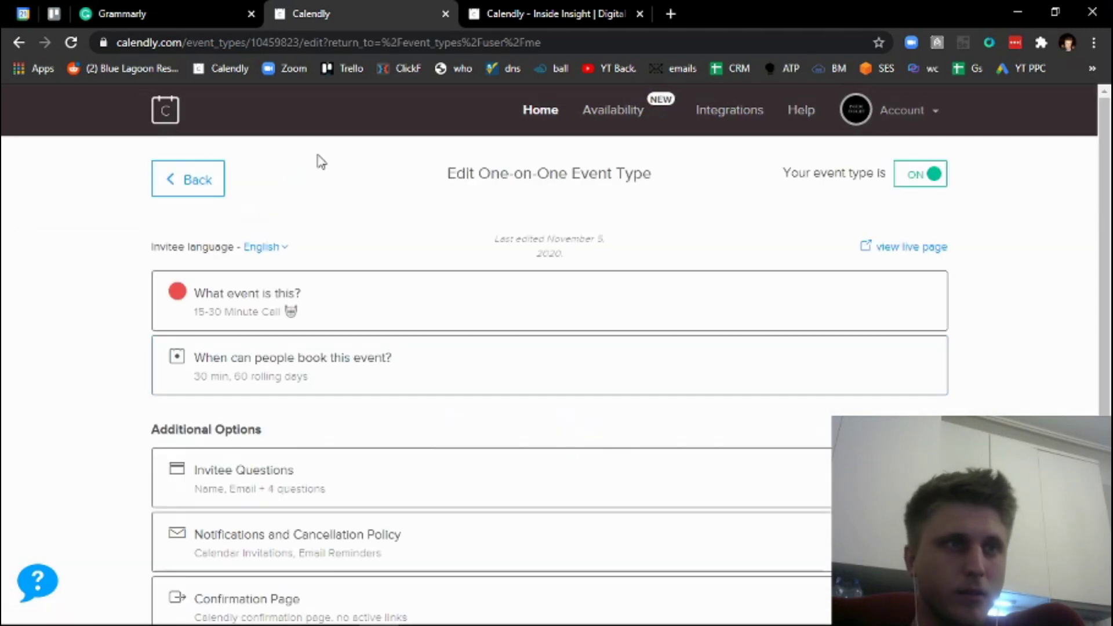
pyautogui.click(220, 188)
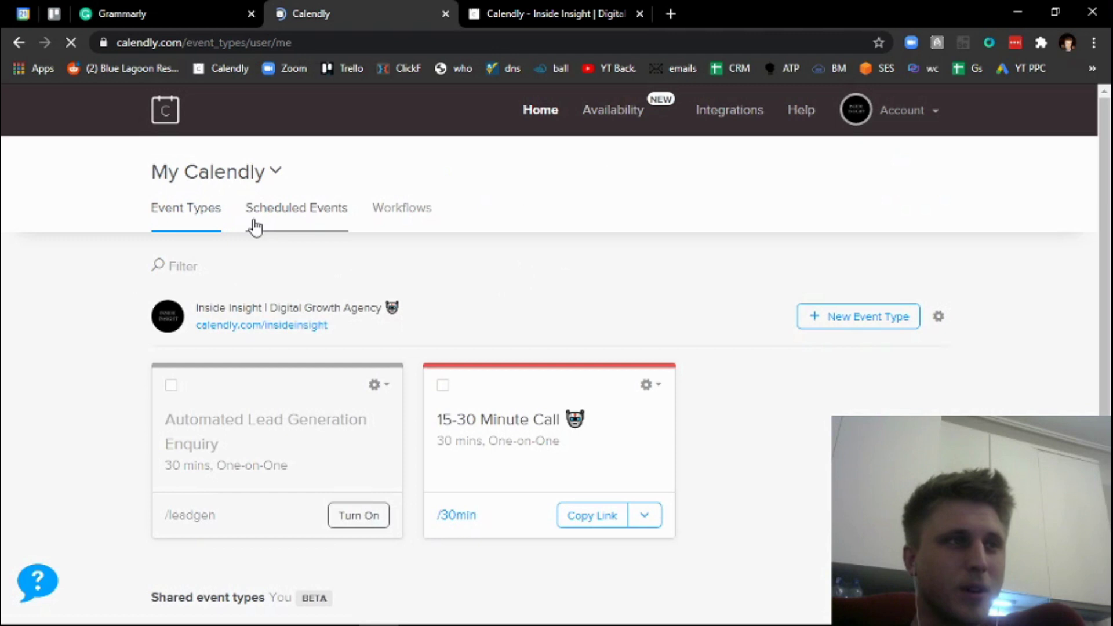
pyautogui.click(576, 439)
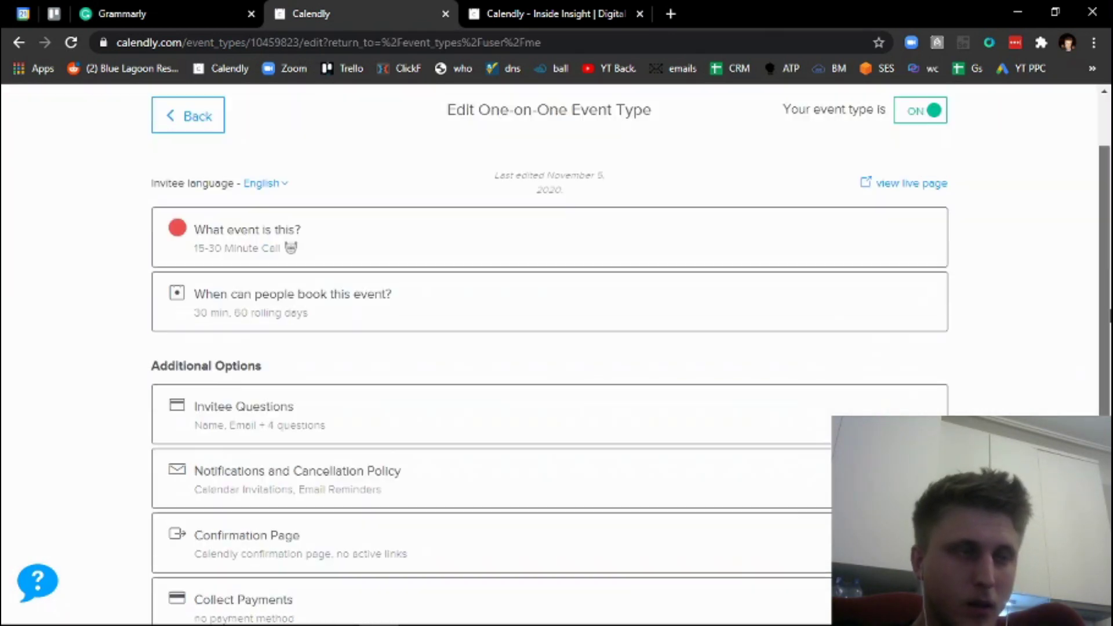
pyautogui.click(211, 184)
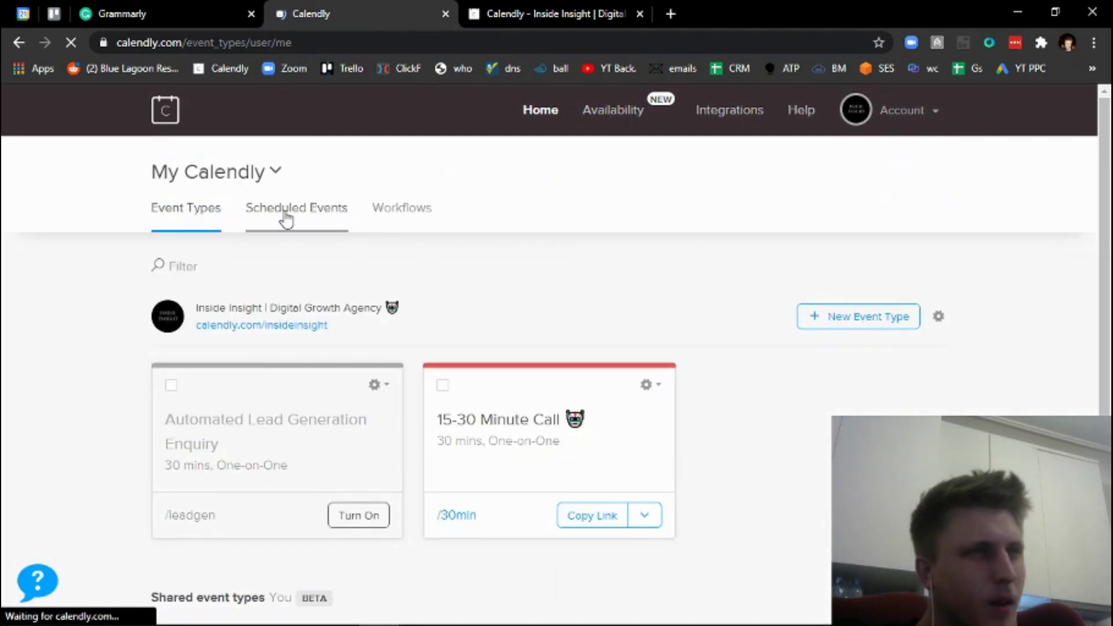
# Export the past scheduled events from Scheduled Events as events-export (3).zip
pyautogui.click(286, 216)
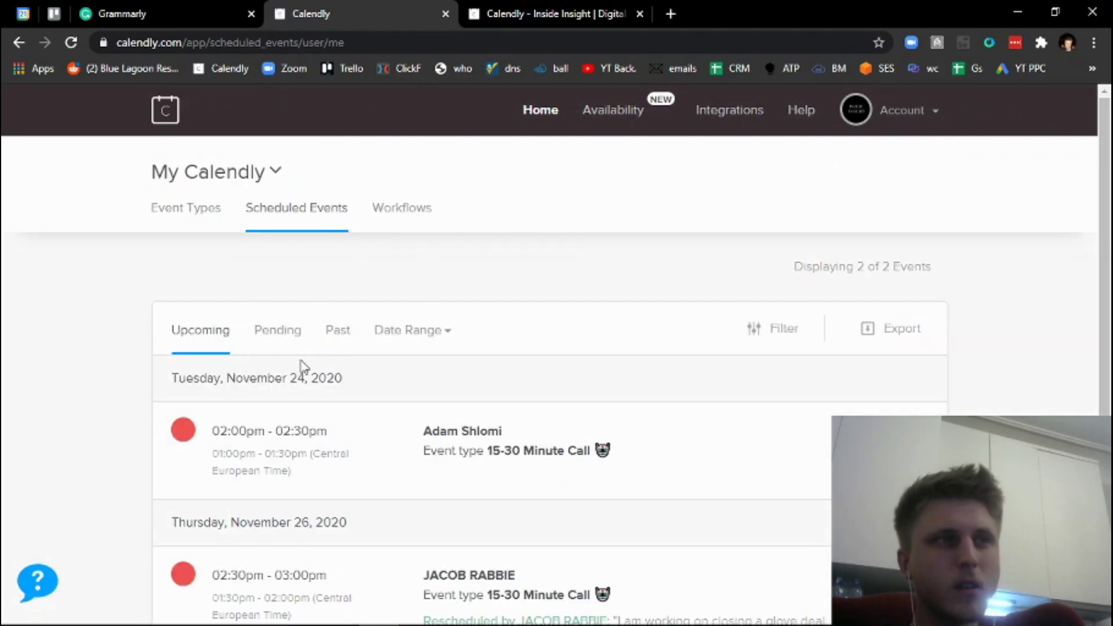
pyautogui.click(338, 346)
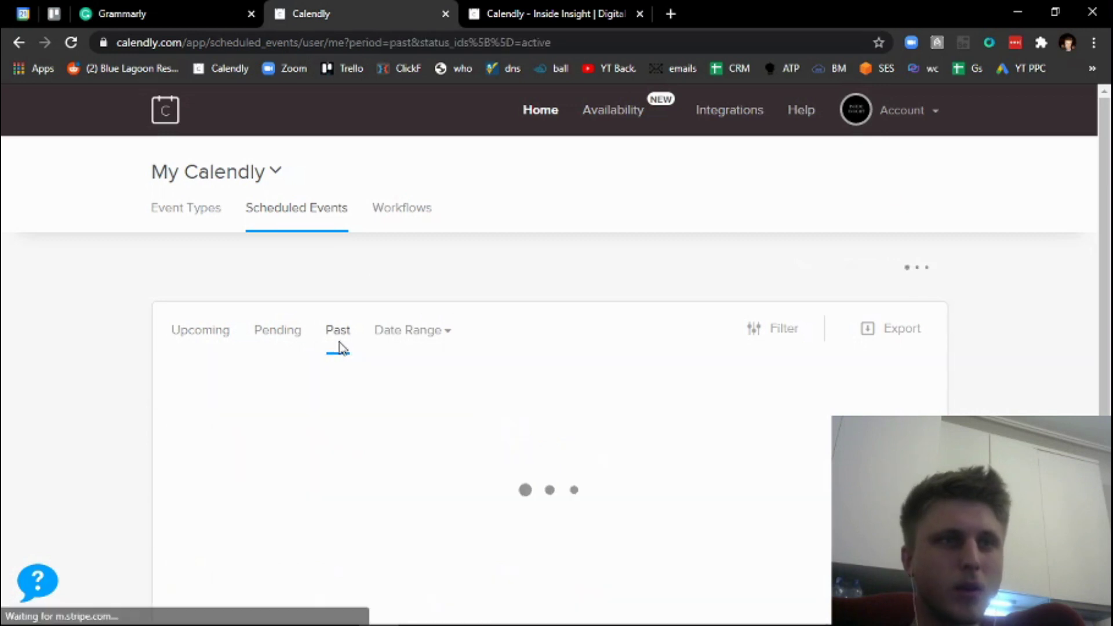
pyautogui.click(884, 335)
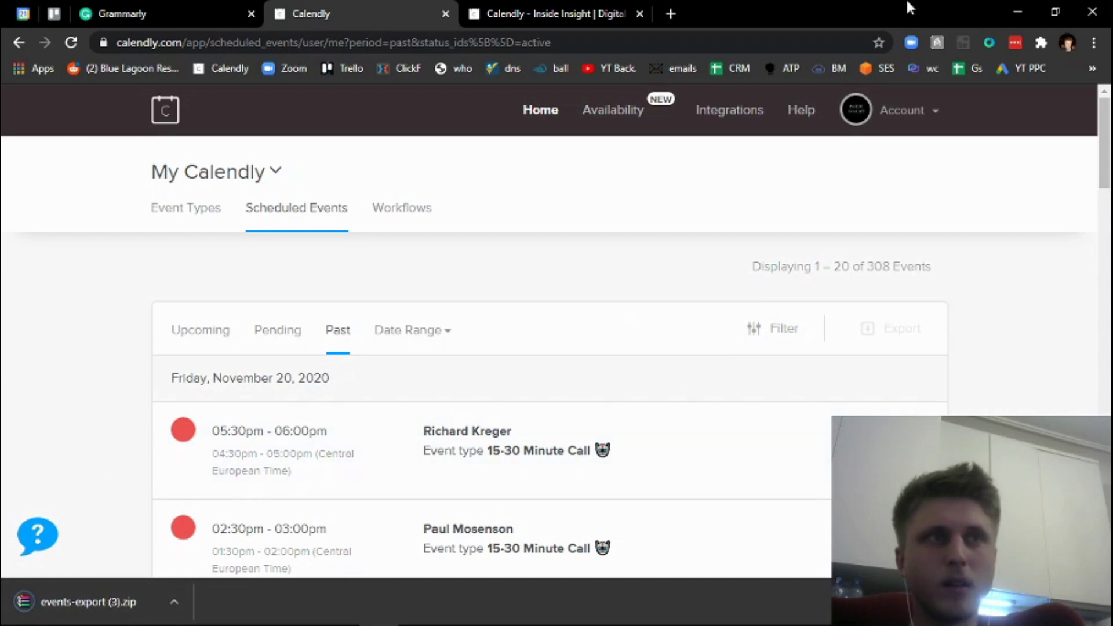
# Minimize all windows and open the events-export spreadsheet from the desktop's events-export (2) folder
pyautogui.click(1016, 11)
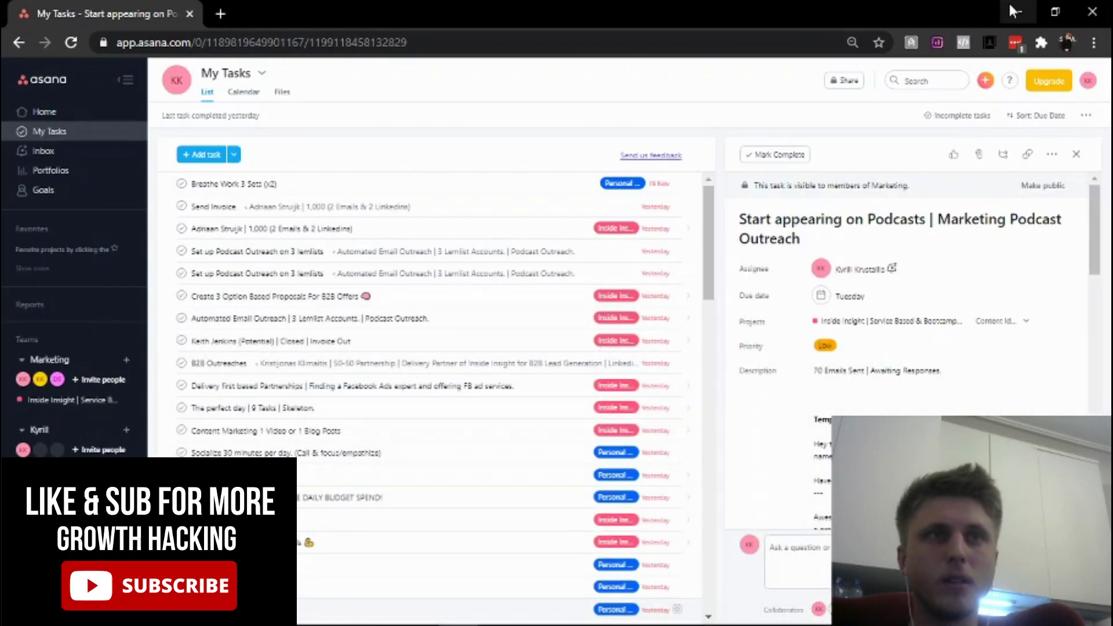
pyautogui.click(1013, 11)
pyautogui.click(1016, 10)
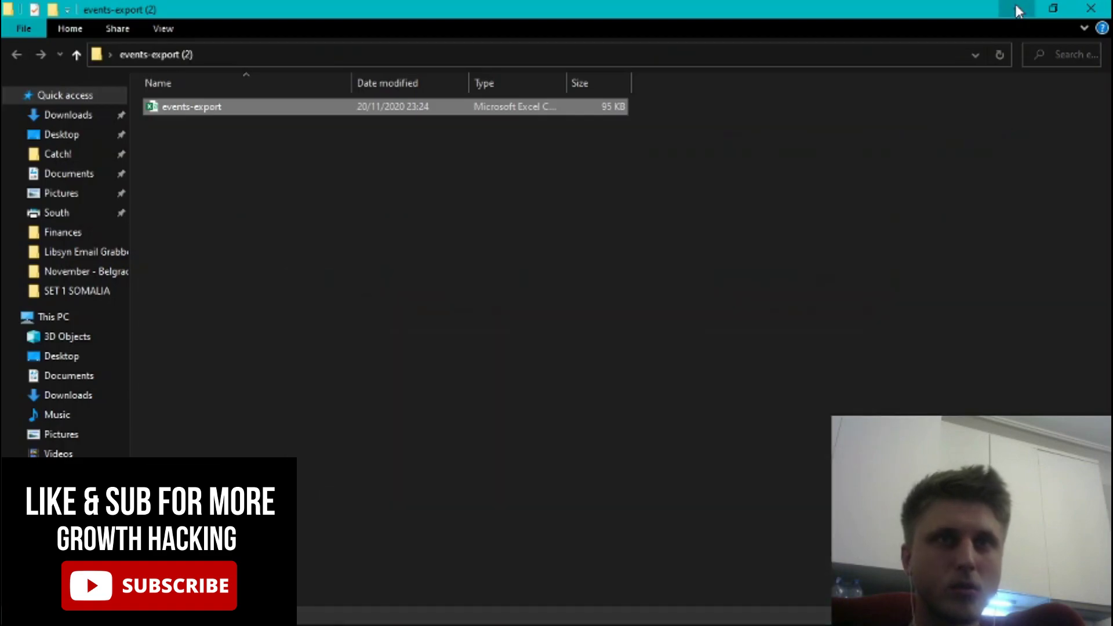
pyautogui.click(1016, 11)
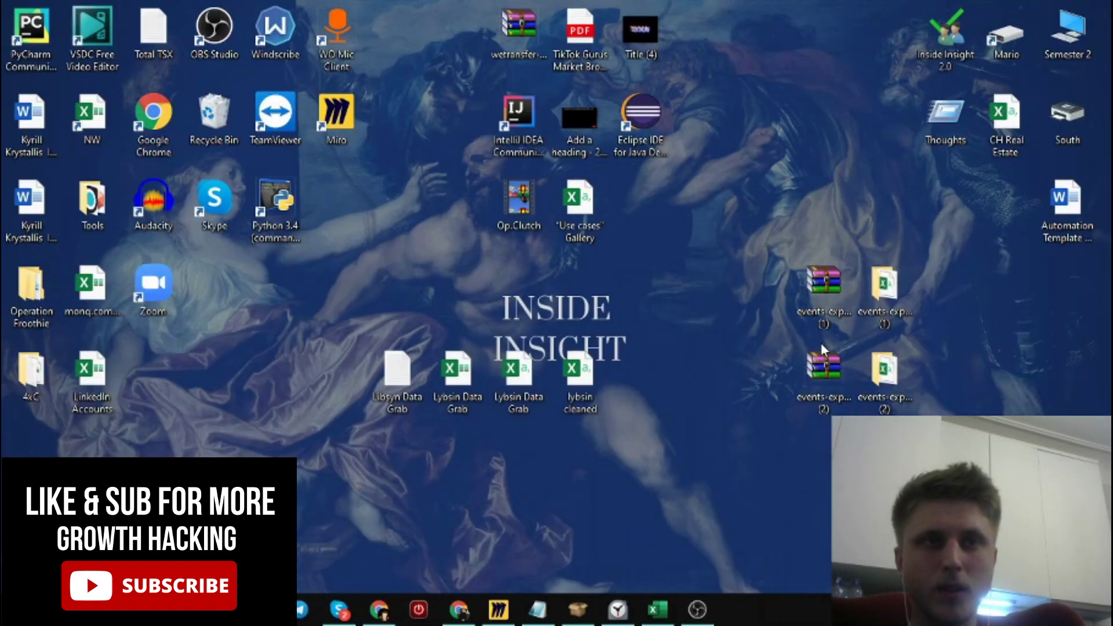
pyautogui.doubleClick(887, 374)
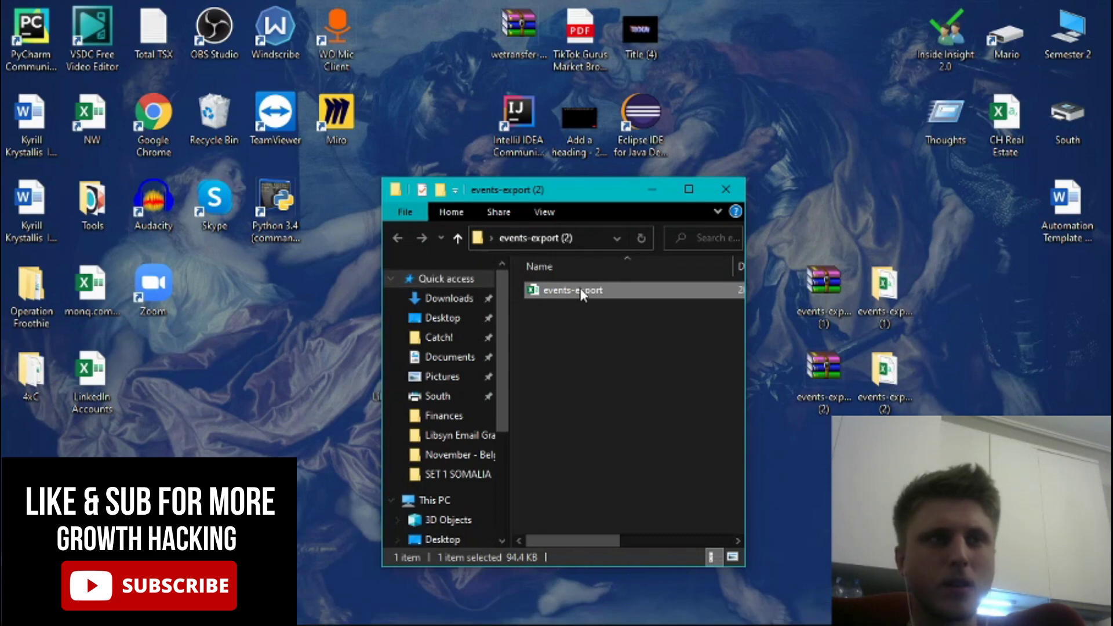
pyautogui.doubleClick(580, 293)
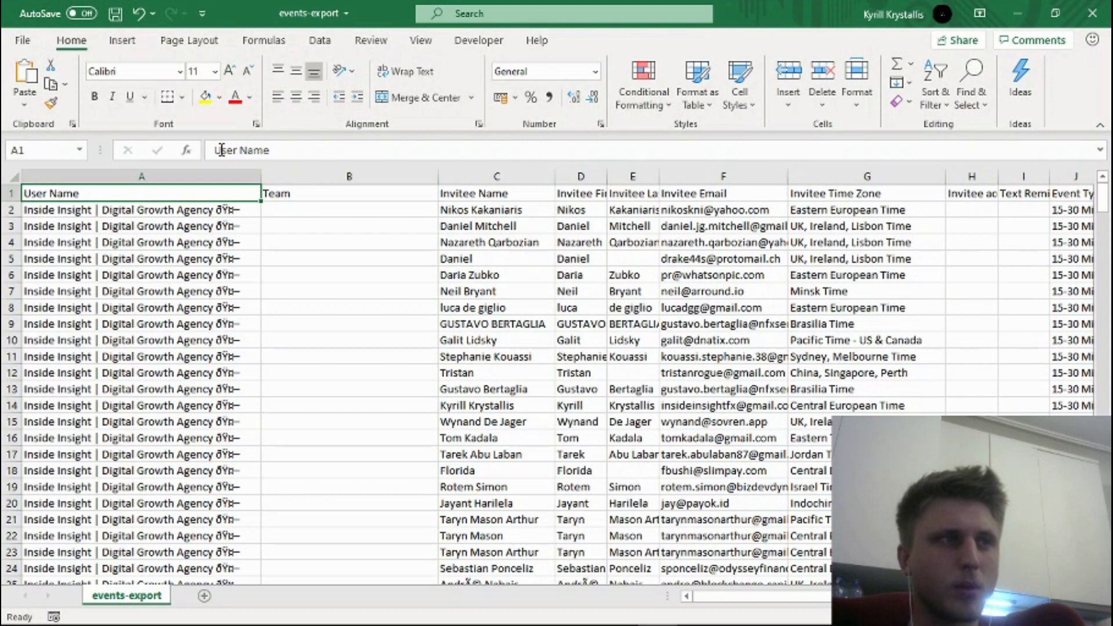
# Review the exported columns from user name across to UTM Campaign
pyautogui.click(174, 225)
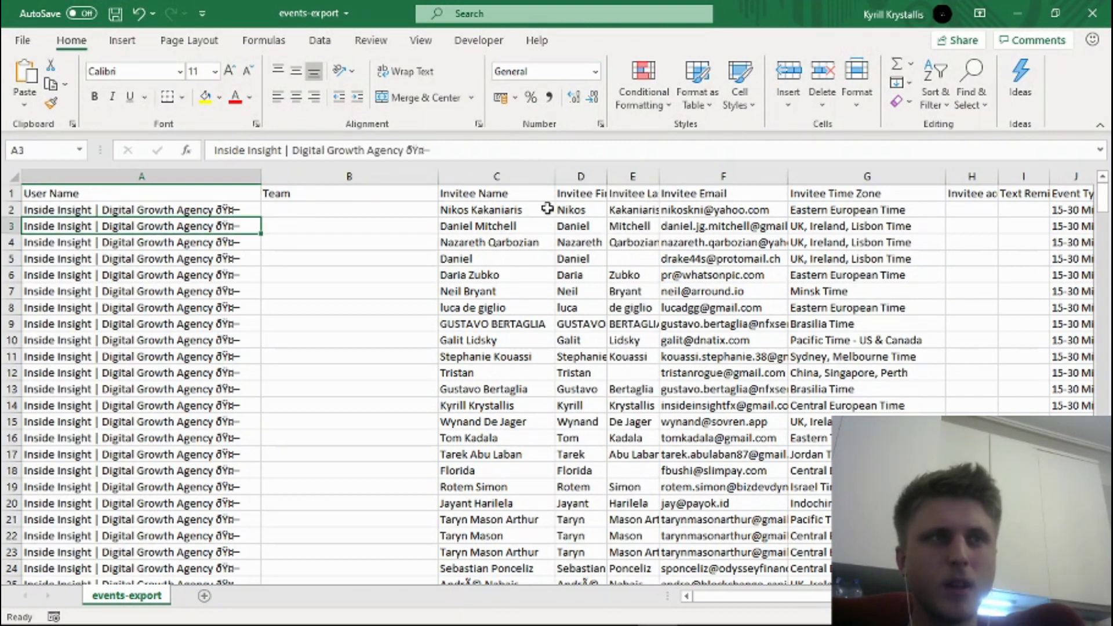
pyautogui.click(541, 194)
pyautogui.press('Right')
pyautogui.press('Right')
pyautogui.press('Right')
pyautogui.press('Right')
pyautogui.press('Right')
pyautogui.press('Right')
pyautogui.press('Right')
pyautogui.press('Right')
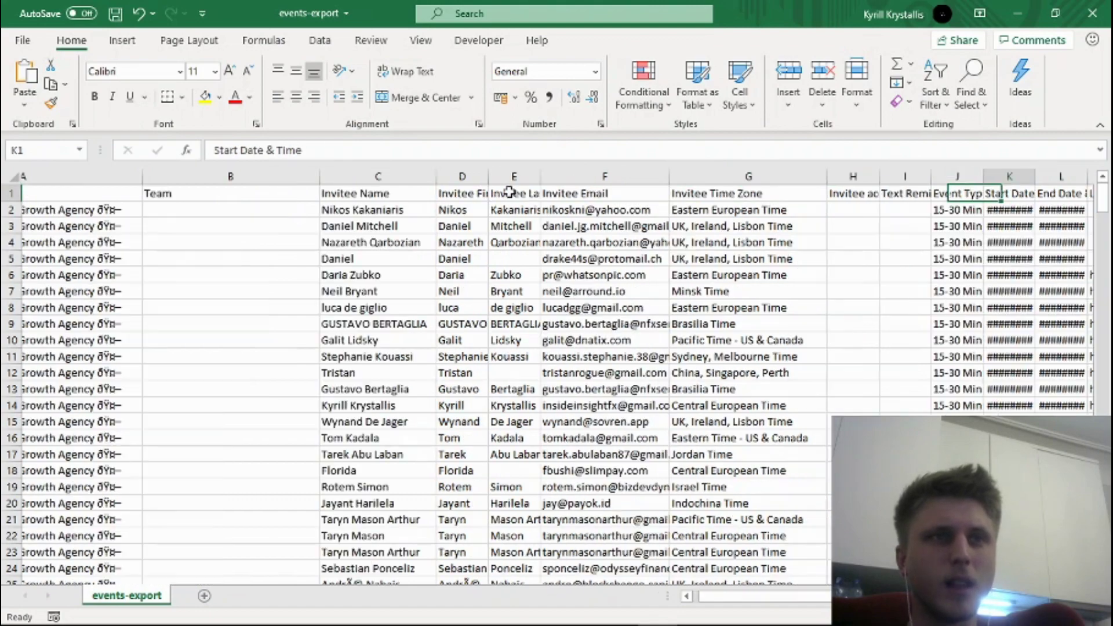
pyautogui.press('Right')
pyautogui.press('Right')
pyautogui.press('Right')
pyautogui.press('Right')
pyautogui.press('Right')
pyautogui.press('Right')
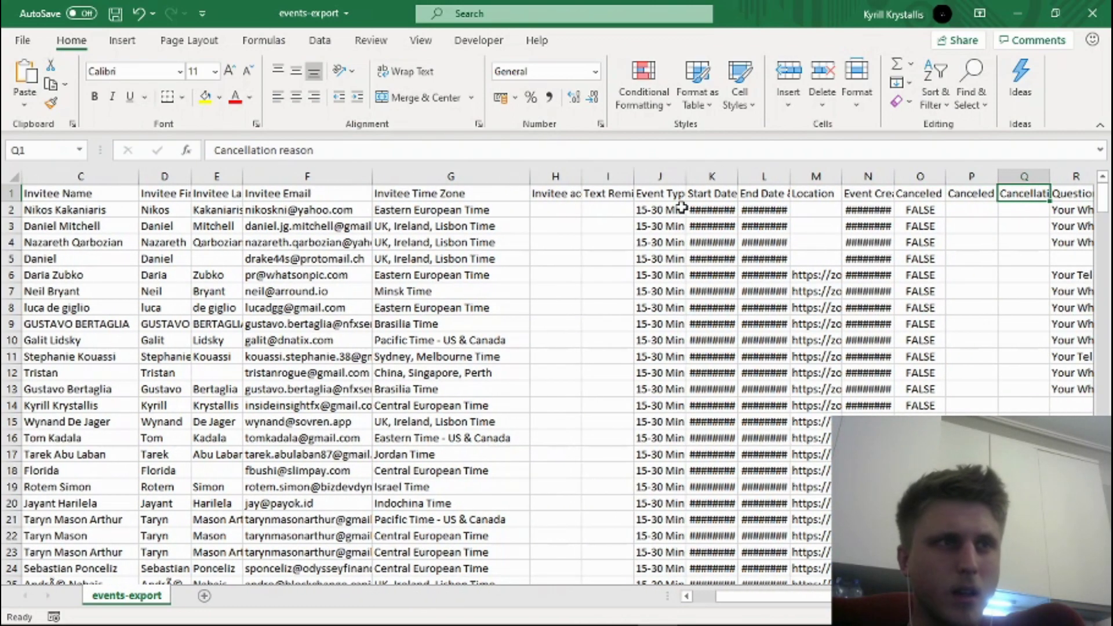
pyautogui.press('Right')
pyautogui.press('Right')
pyautogui.press('Right')
pyautogui.press('Right')
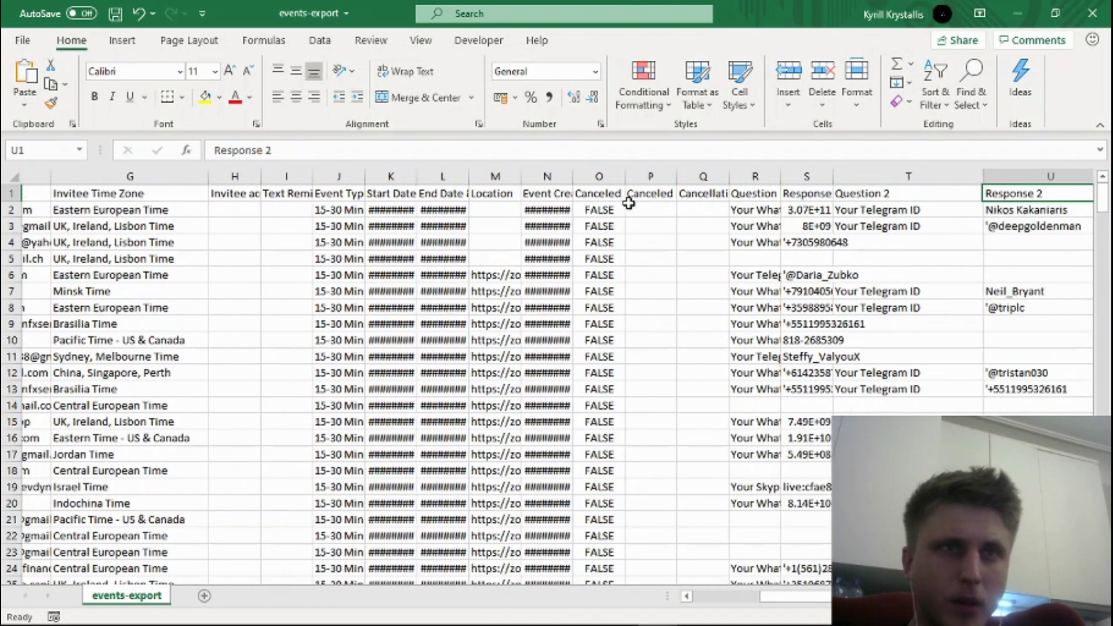
pyautogui.press('Right')
pyautogui.press('Right')
pyautogui.press('Right')
pyautogui.press('Right')
pyautogui.press('Right')
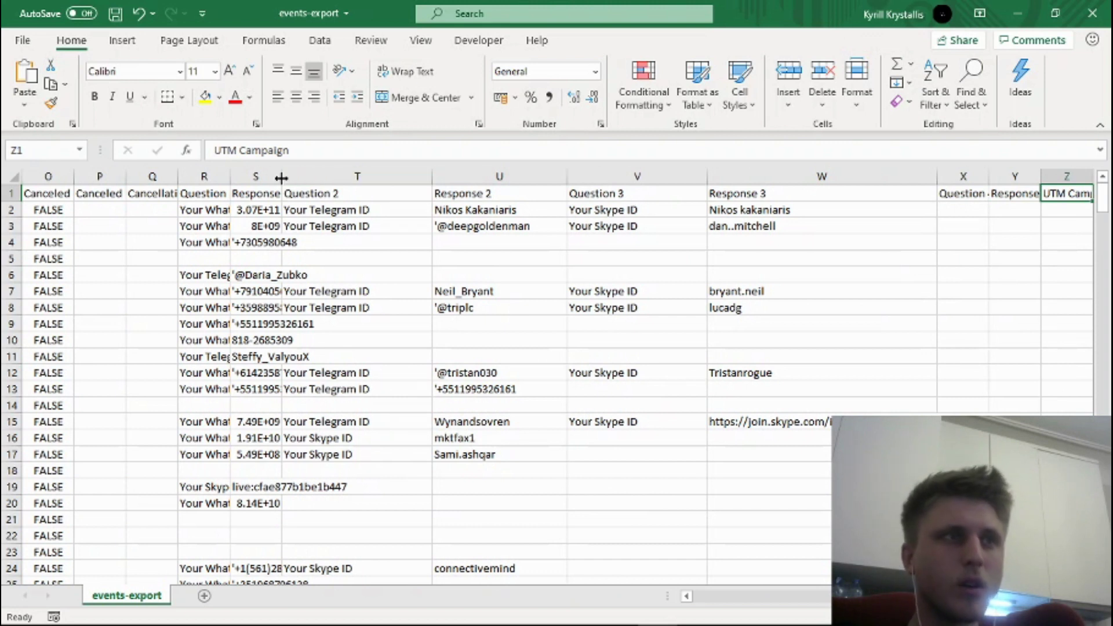
# Widen column S to show the Response 1 phone numbers, then settle on Question 4
pyautogui.moveTo(281, 178); pyautogui.dragTo(441, 180)
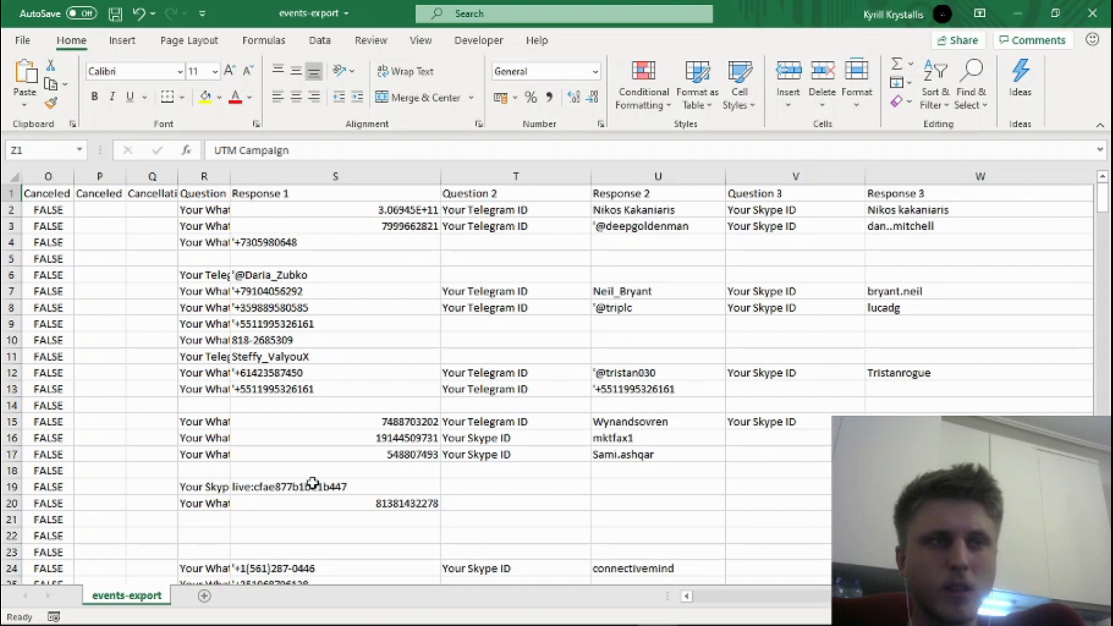
pyautogui.press('Right')
pyautogui.press('Left')
pyautogui.press('Left')
pyautogui.press('Left')
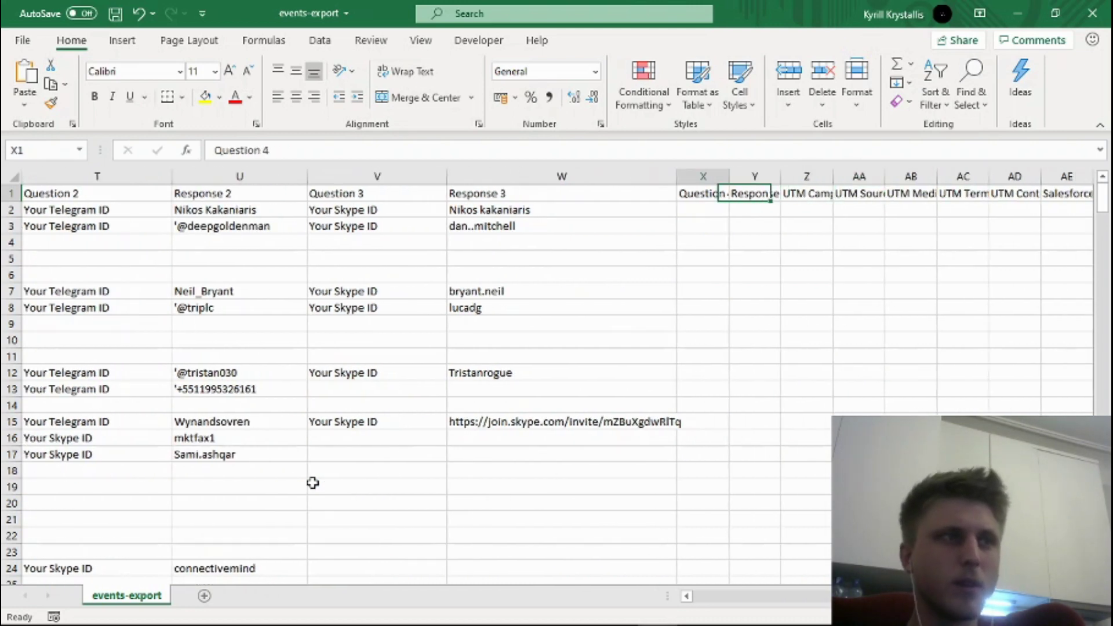
pyautogui.press('Left')
pyautogui.press('Left')
pyautogui.press('Left')
pyautogui.press('Left')
pyautogui.press('Left')
pyautogui.press('Left')
pyautogui.press('Left')
pyautogui.press('Right')
pyautogui.press('Right')
pyautogui.press('Right')
pyautogui.press('Right')
pyautogui.press('Right')
pyautogui.press('Right')
pyautogui.press('Right')
pyautogui.press('Right')
pyautogui.press('Right')
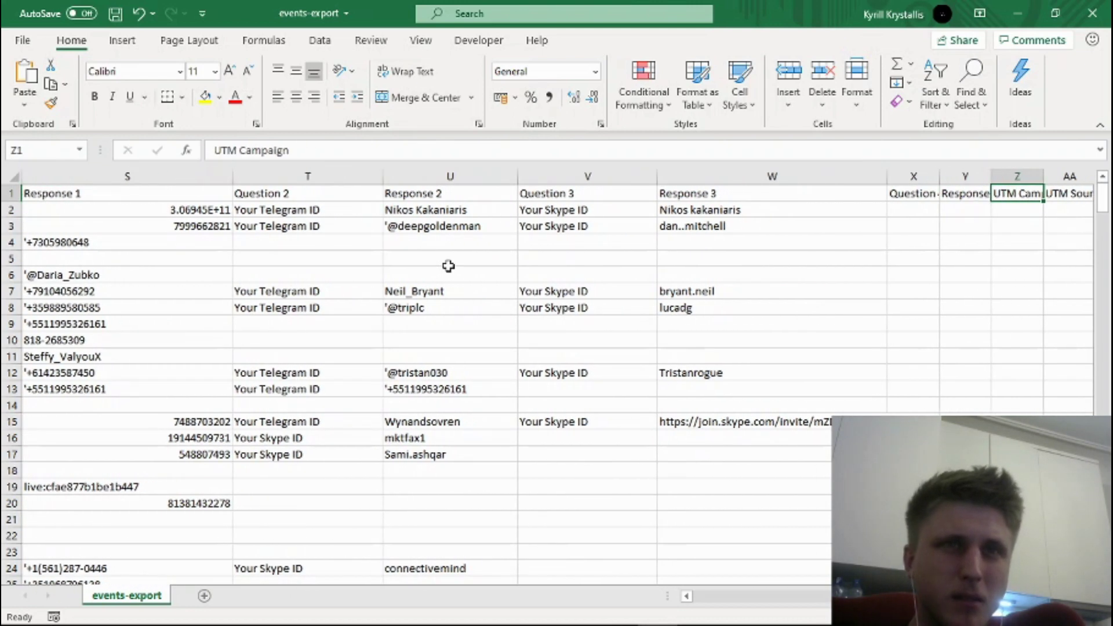
pyautogui.press('Right')
pyautogui.press('Right')
pyautogui.press('Right')
pyautogui.press('Right')
pyautogui.press('Right')
pyautogui.press('Right')
pyautogui.press('Right')
pyautogui.press('Right')
pyautogui.press('Right')
pyautogui.press('Right')
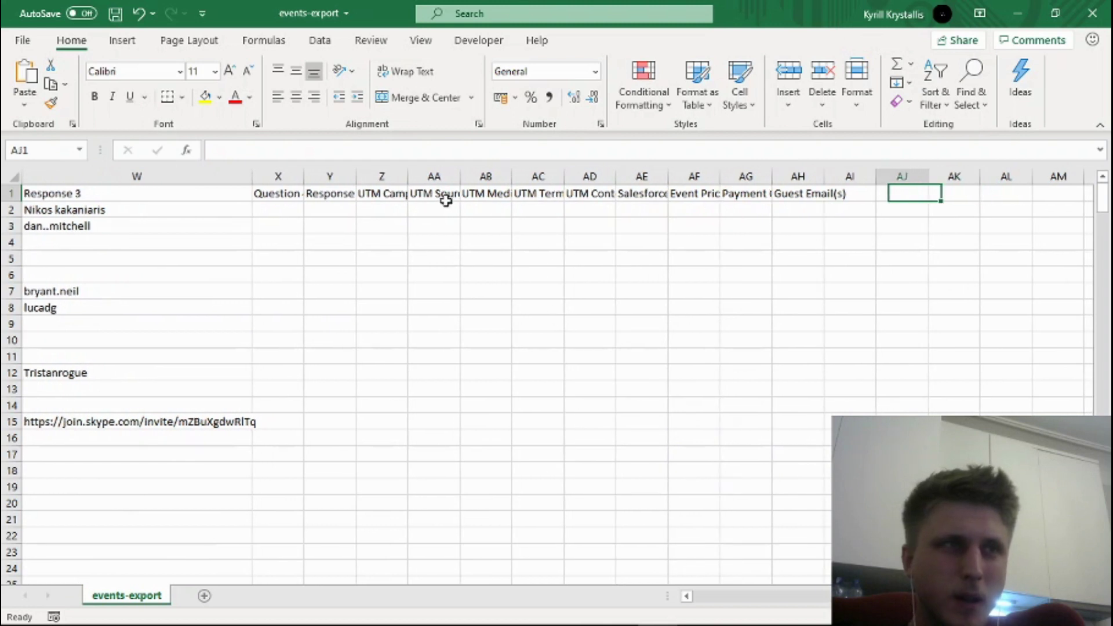
pyautogui.press('Left')
pyautogui.press('Left')
pyautogui.press('Left')
pyautogui.press('Left')
pyautogui.press('Left')
pyautogui.press('Left')
pyautogui.press('Left')
pyautogui.press('Left')
pyautogui.press('Left')
pyautogui.press('Left')
pyautogui.press('Left')
pyautogui.press('Left')
pyautogui.press('Left')
pyautogui.press('Right')
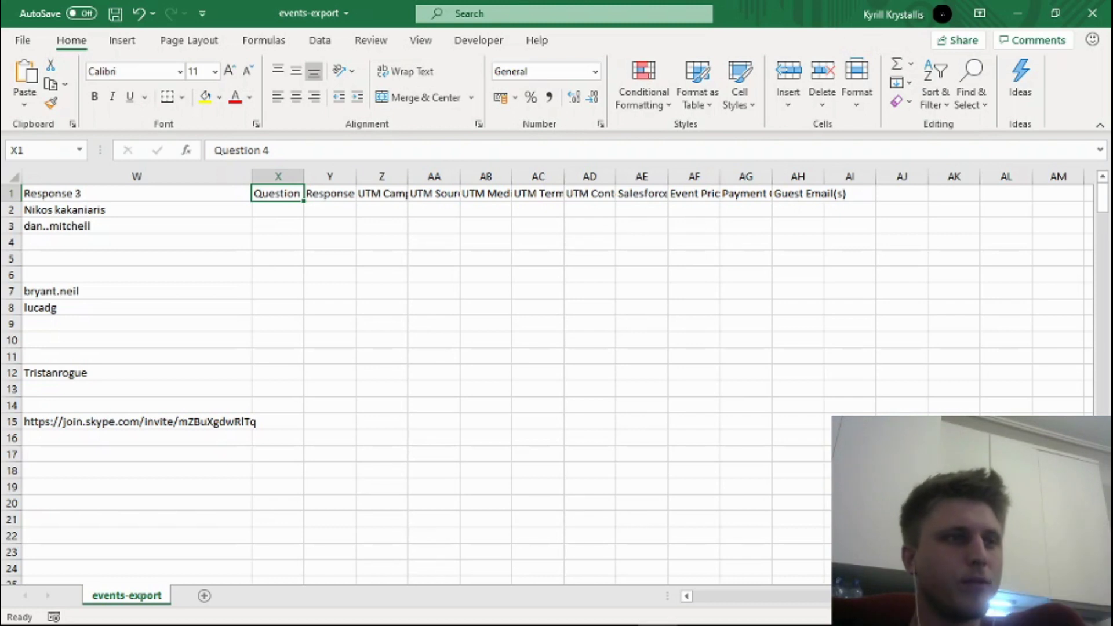
# Search 'super' from the taskbar and launch Super Email Validator.exe
pyautogui.click(60, 609)
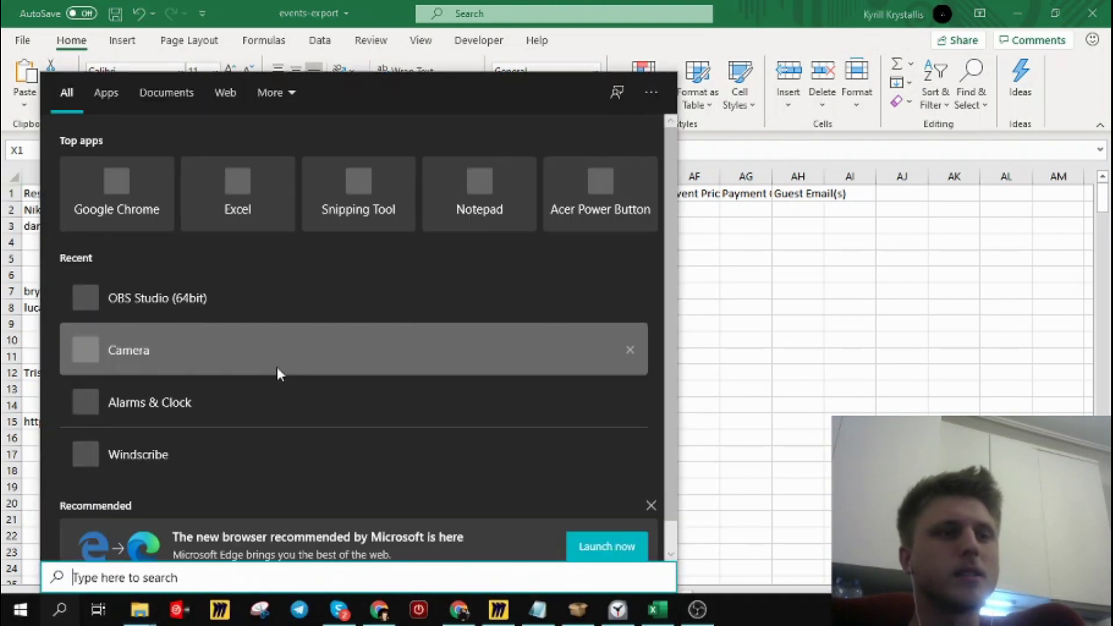
pyautogui.write('super')
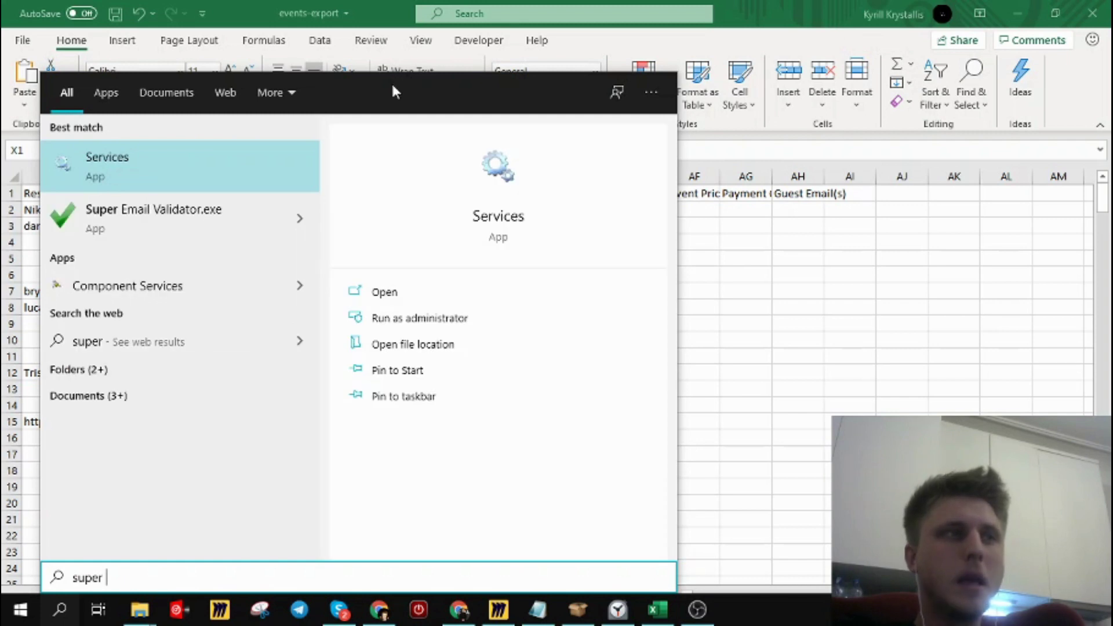
pyautogui.click(169, 210)
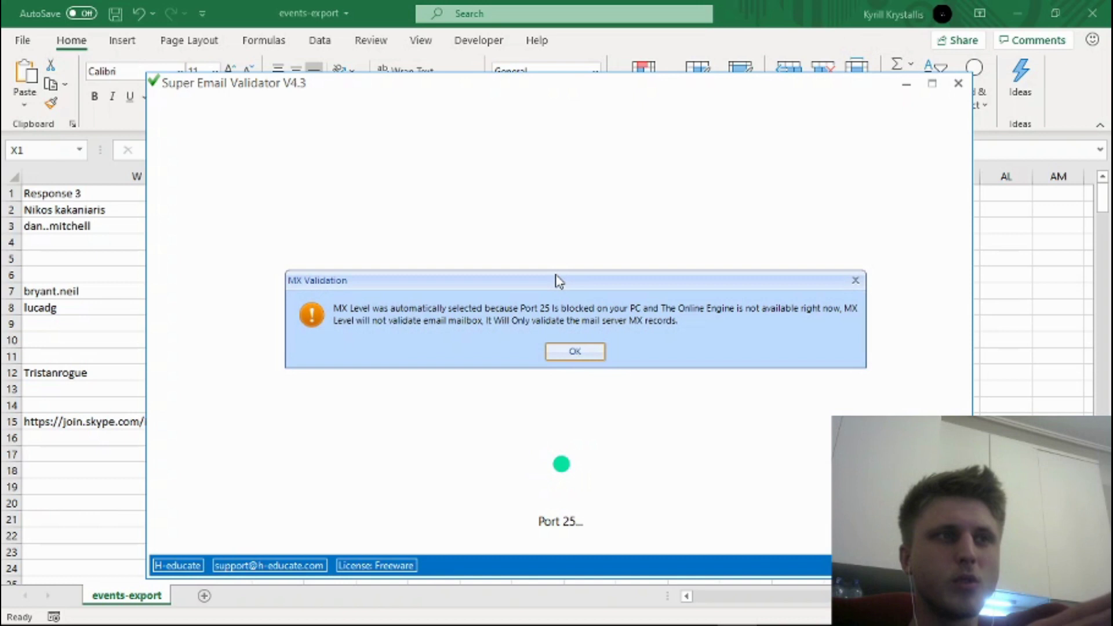
# Dismiss the MX Validation and freeware information notices with OK
pyautogui.click(575, 353)
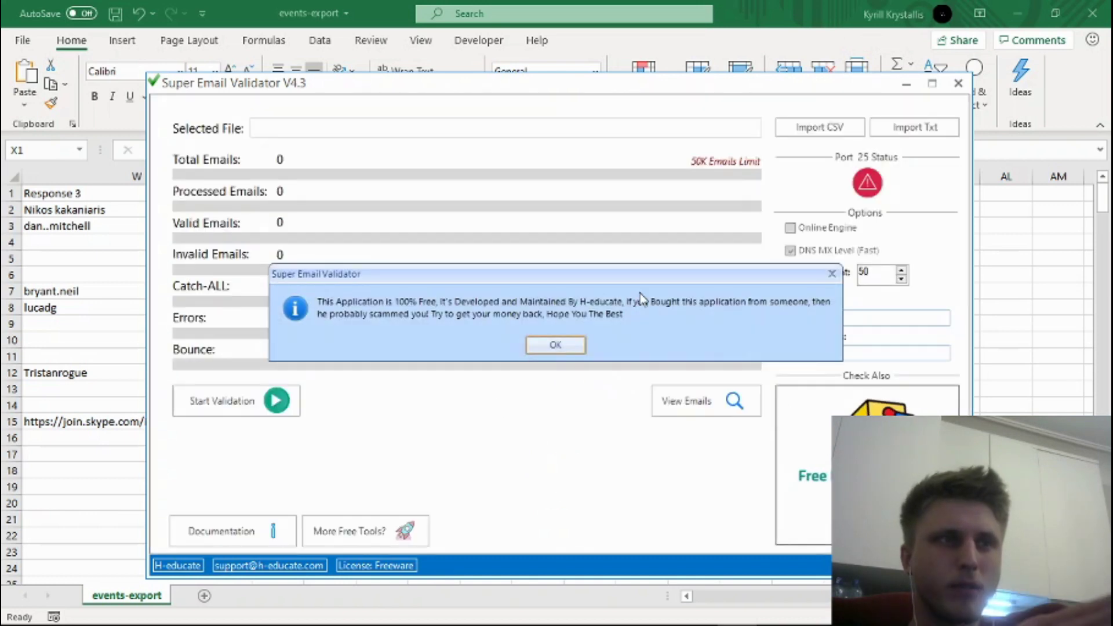
pyautogui.click(548, 346)
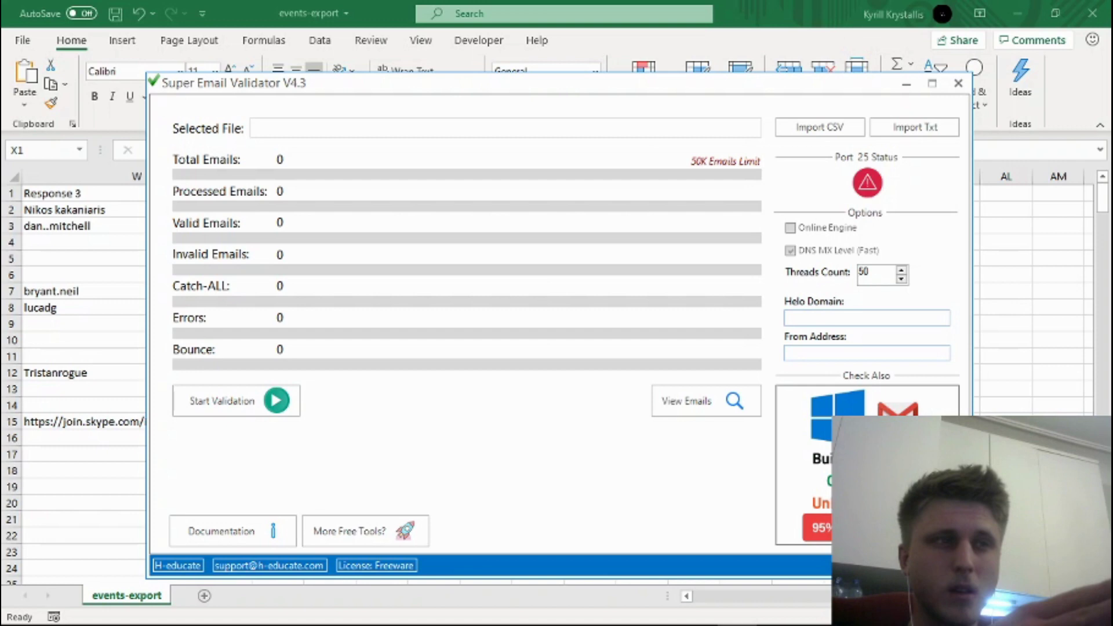
# Bring Chrome back to the front and show the Grammarly follow-up draft
pyautogui.click(382, 615)
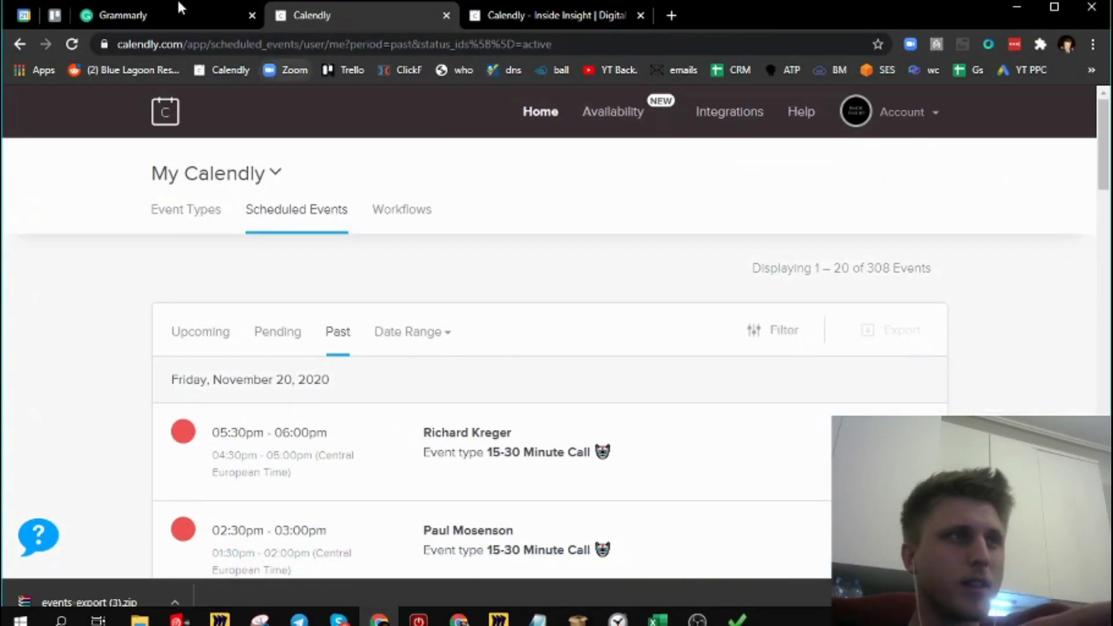
pyautogui.click(164, 25)
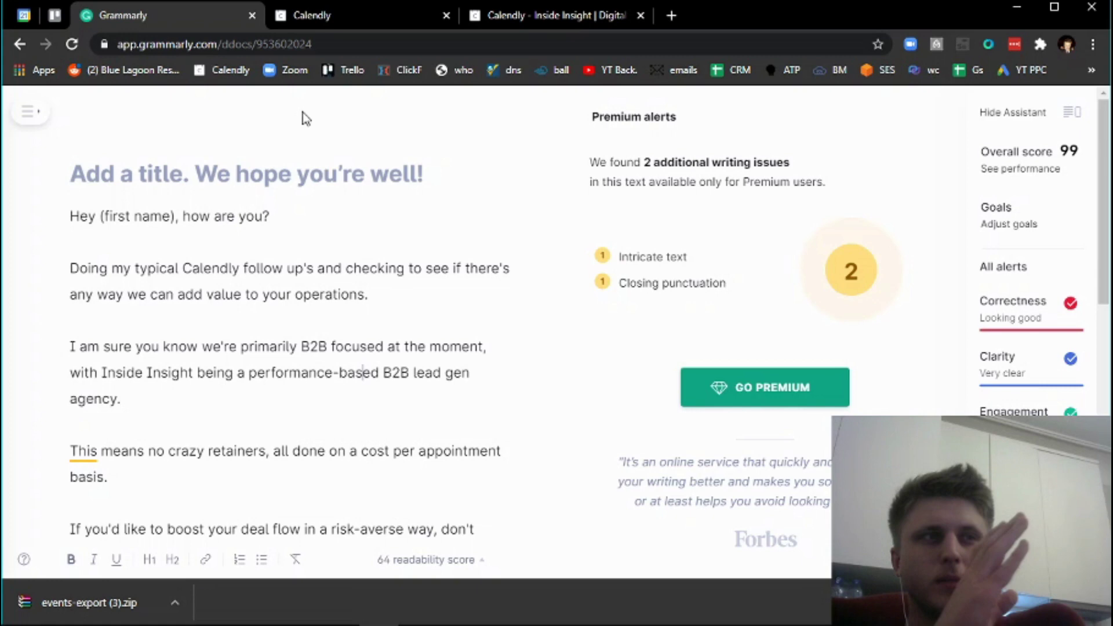
pyautogui.click(126, 216)
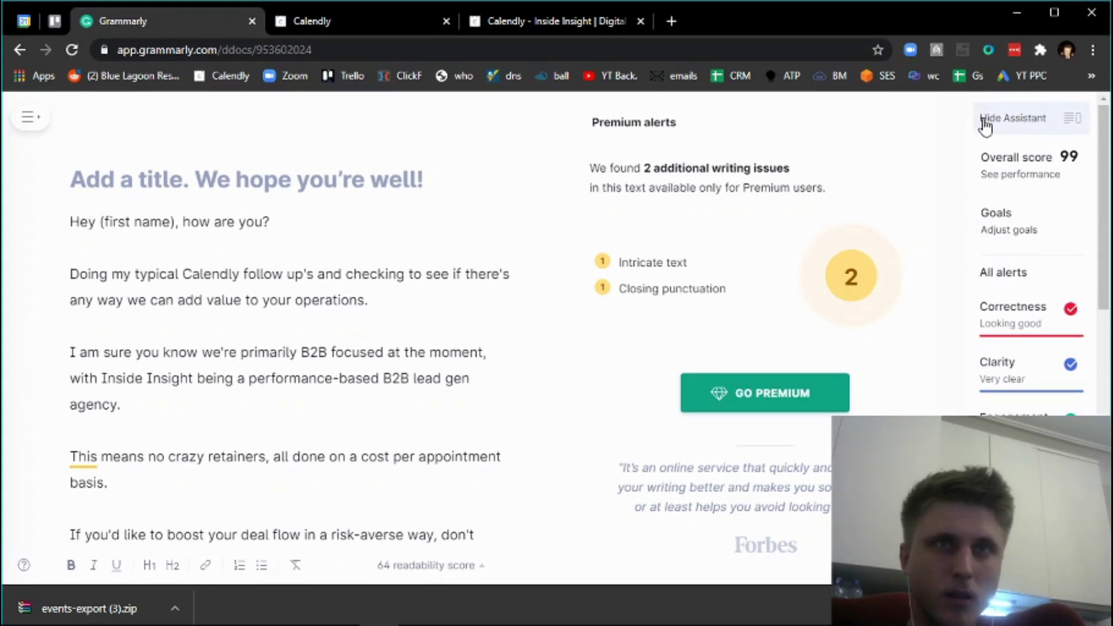
pyautogui.moveTo(1107, 145); pyautogui.dragTo(1108, 322)
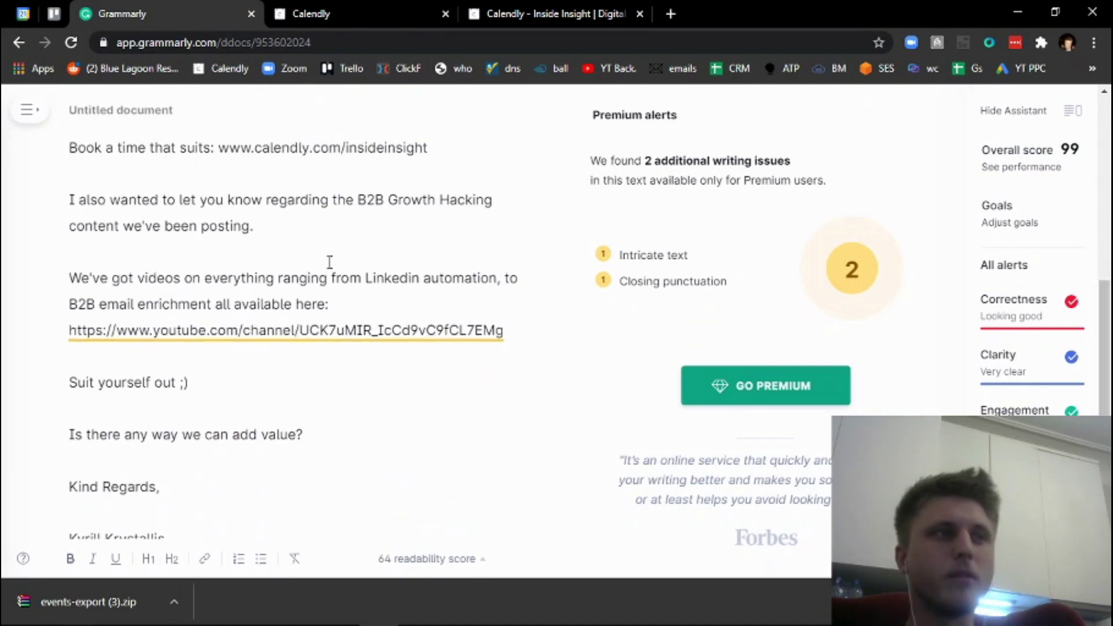
pyautogui.click(361, 345)
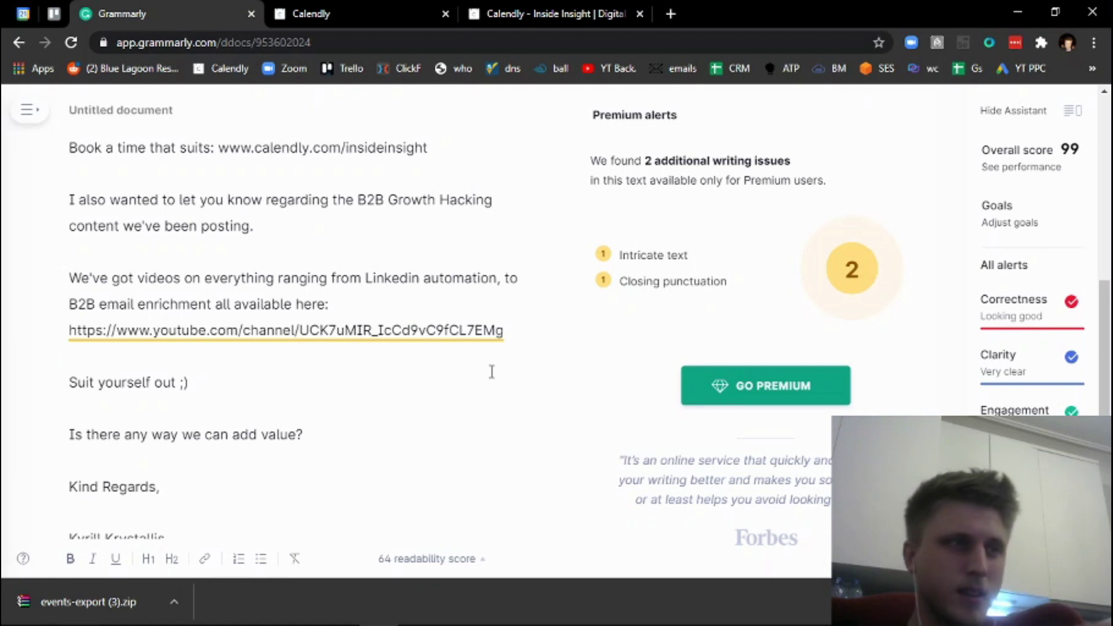
pyautogui.moveTo(1107, 322); pyautogui.dragTo(1108, 357)
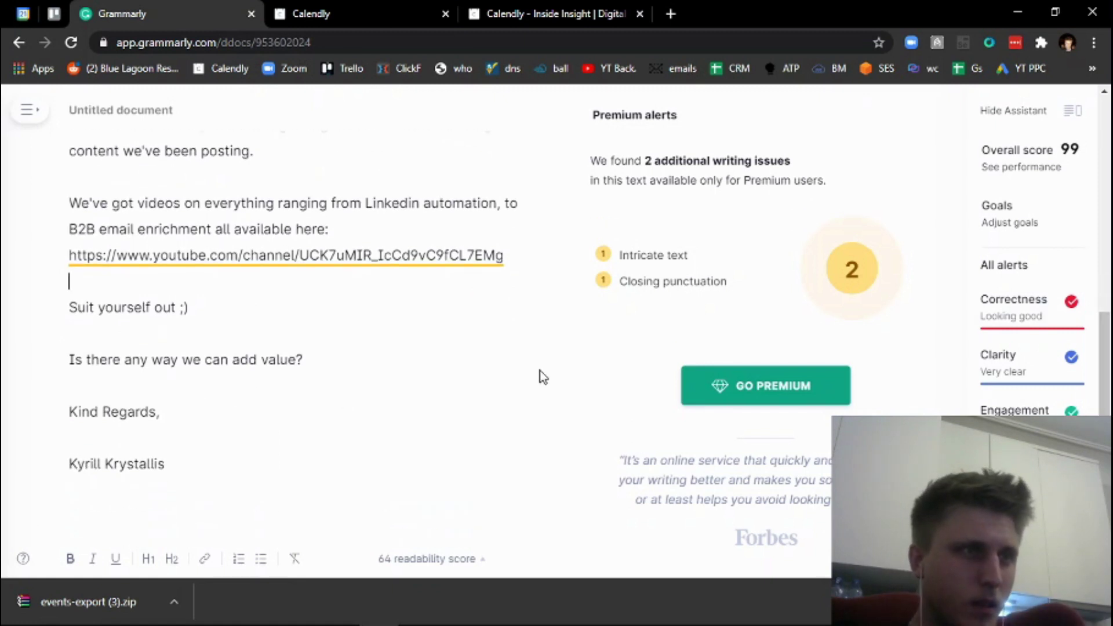
pyautogui.click(315, 366)
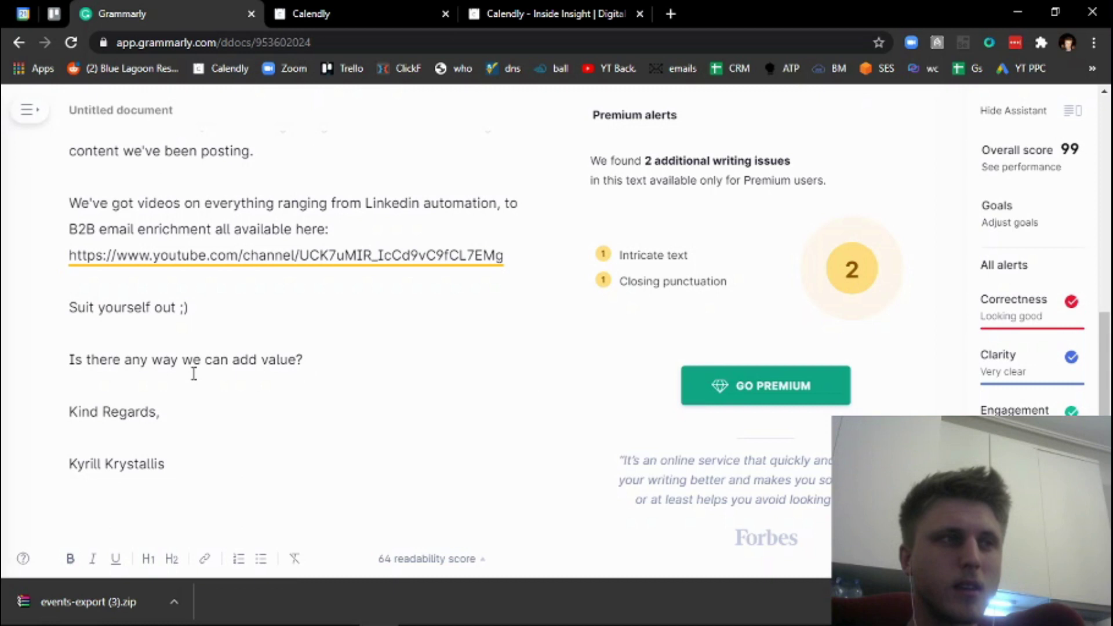